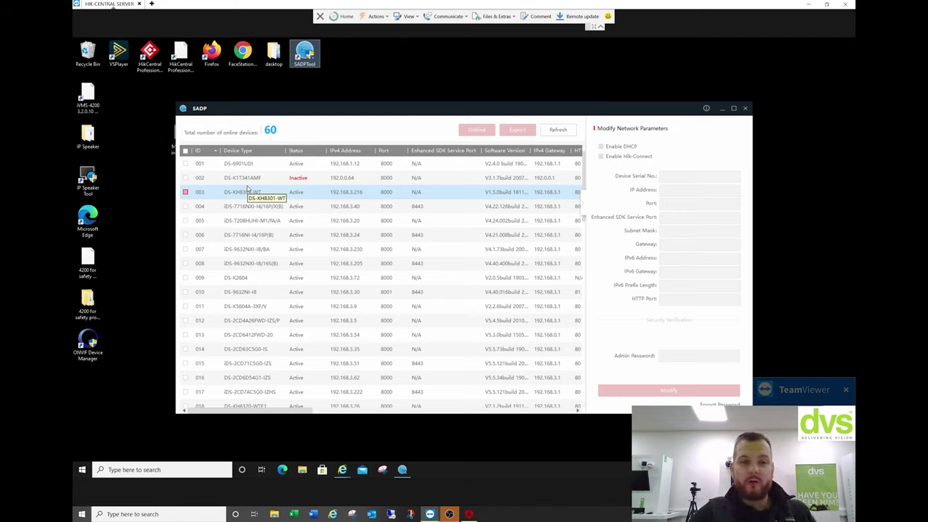
Activate the inactive DS-K1T341AMF terminal with an admin password and apply a DHCP network change.
click(250, 177)
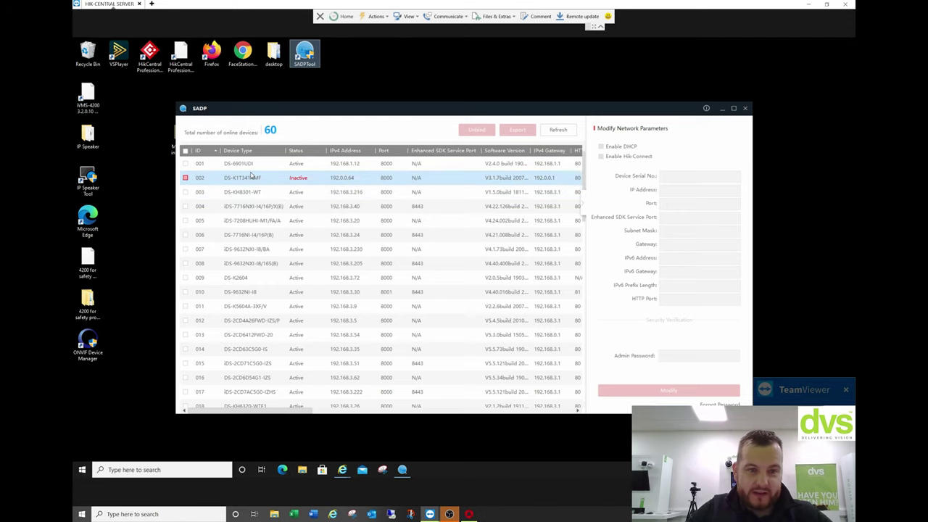
click(186, 178)
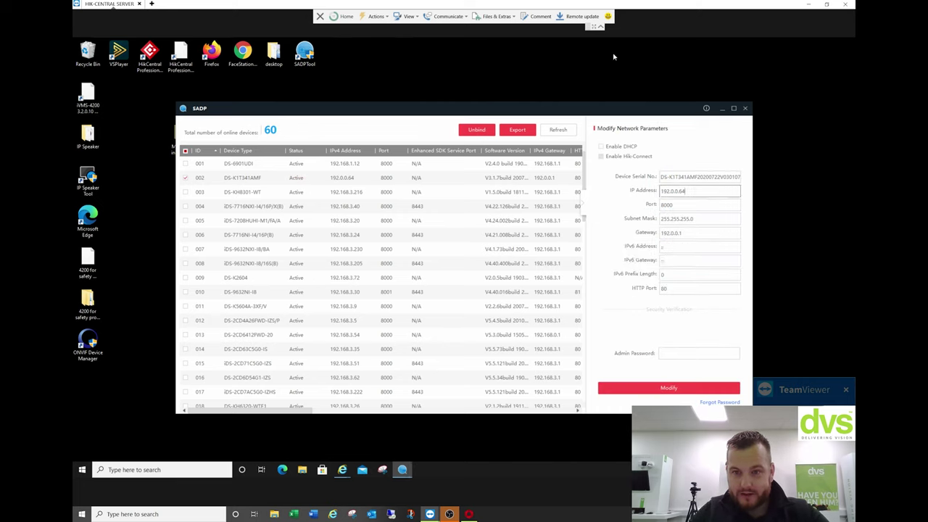
click(601, 147)
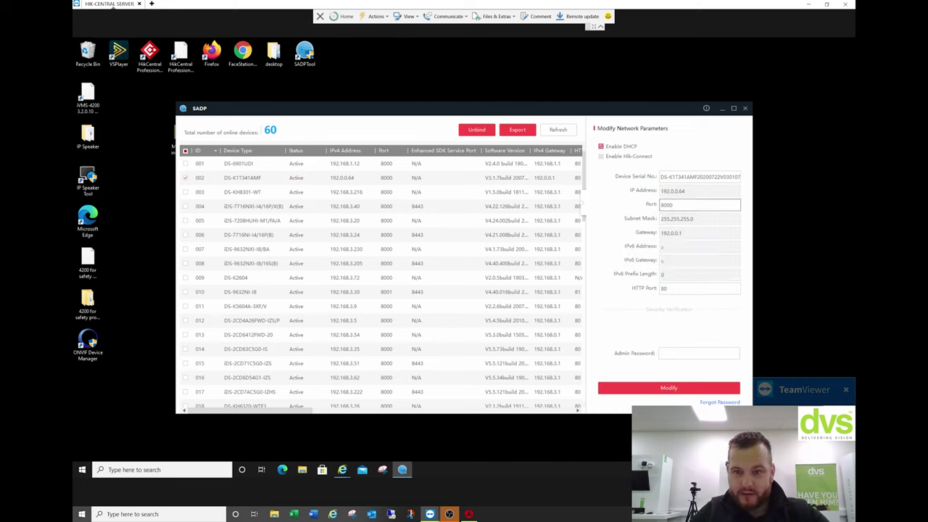
click(677, 352)
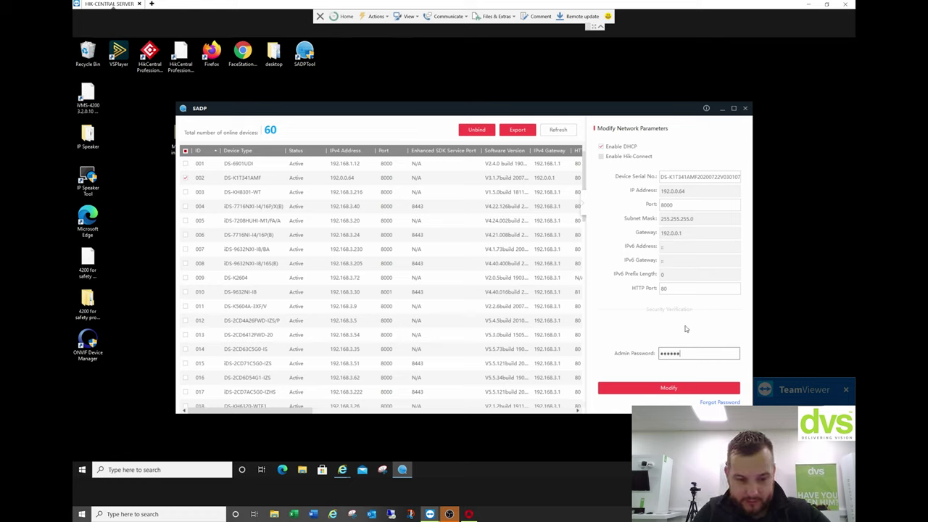
key(Tab)
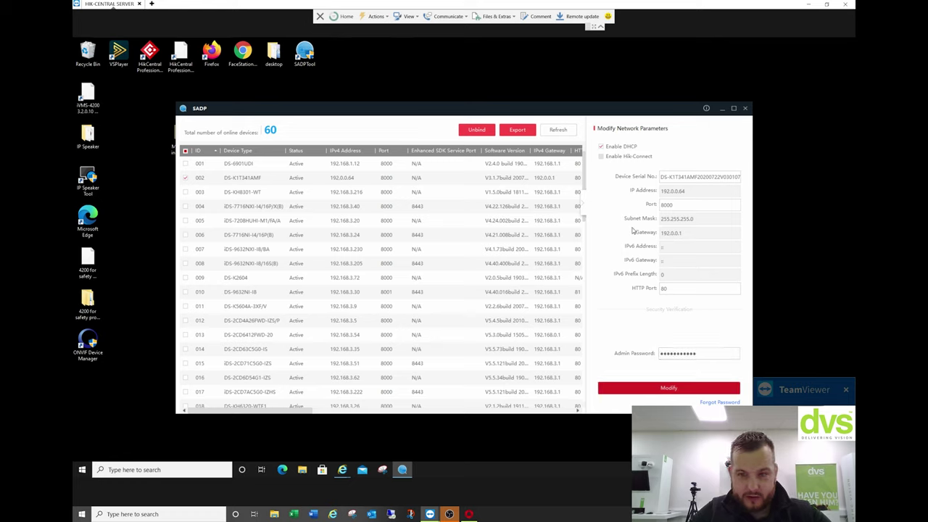
key(Return)
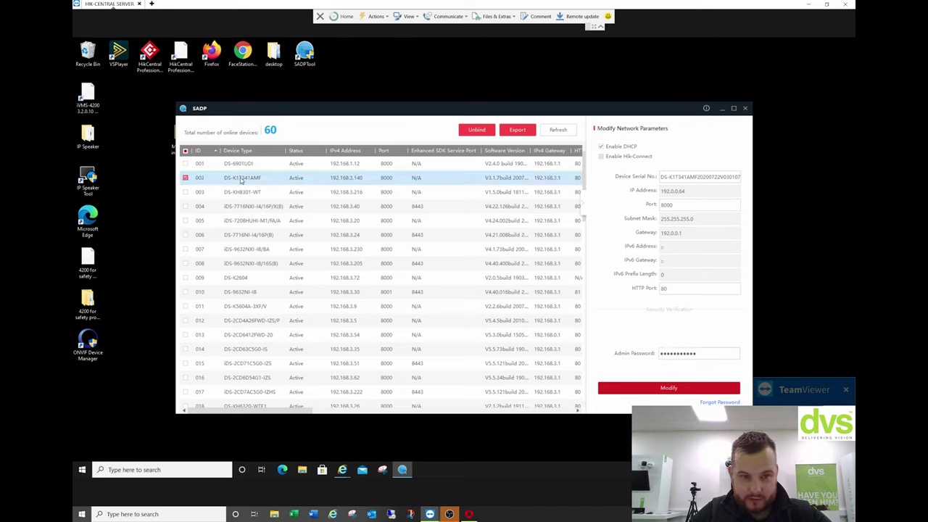
Turn DHCP off and save static IP 192.168.3.140 with gateway 192.168.3.1.
click(602, 148)
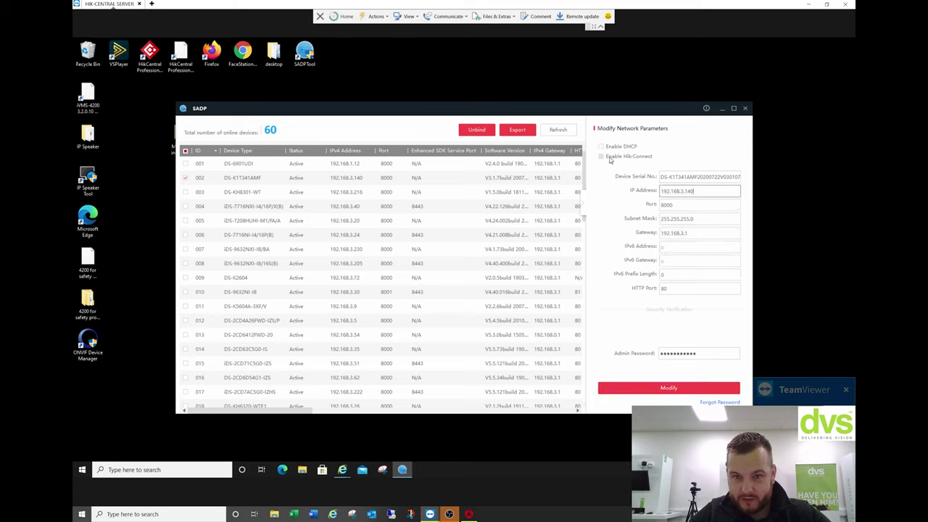
click(694, 386)
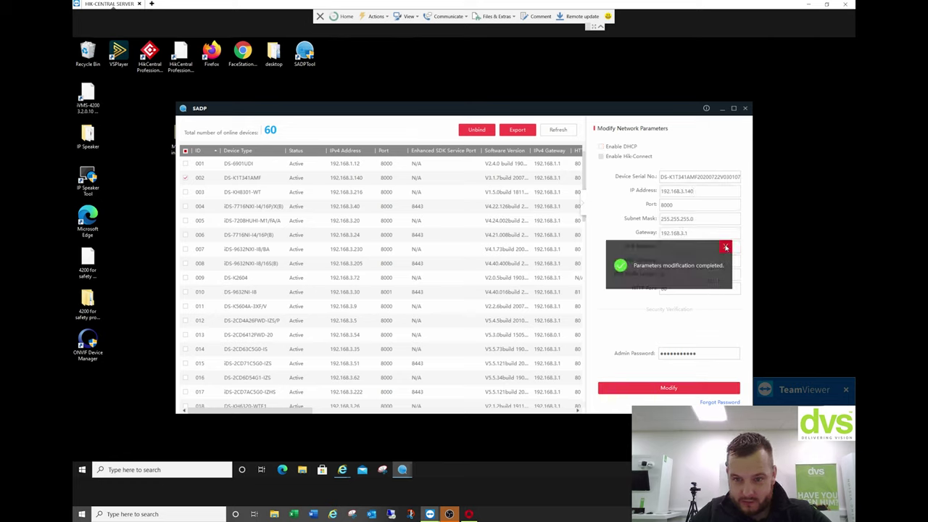
click(725, 248)
Exit SADP Tool and close the TeamViewer remote session.
click(745, 109)
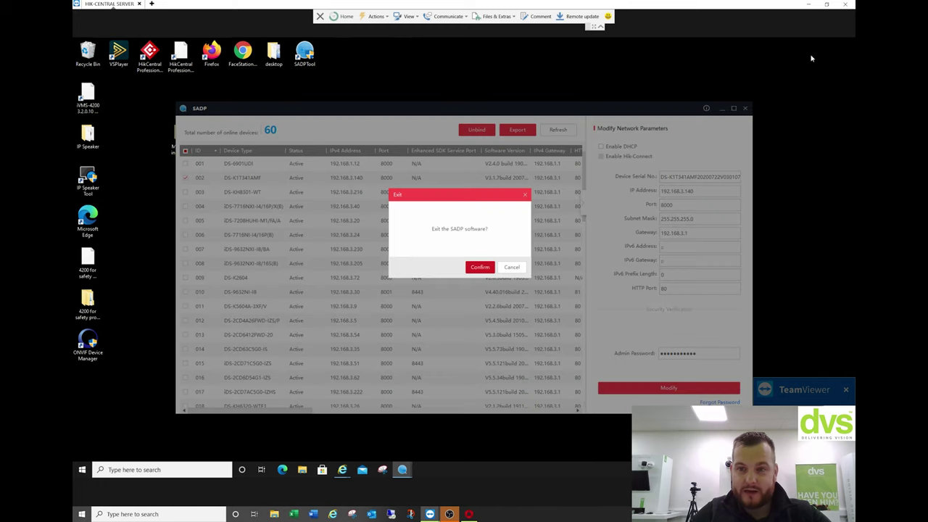
click(480, 267)
click(844, 4)
click(636, 158)
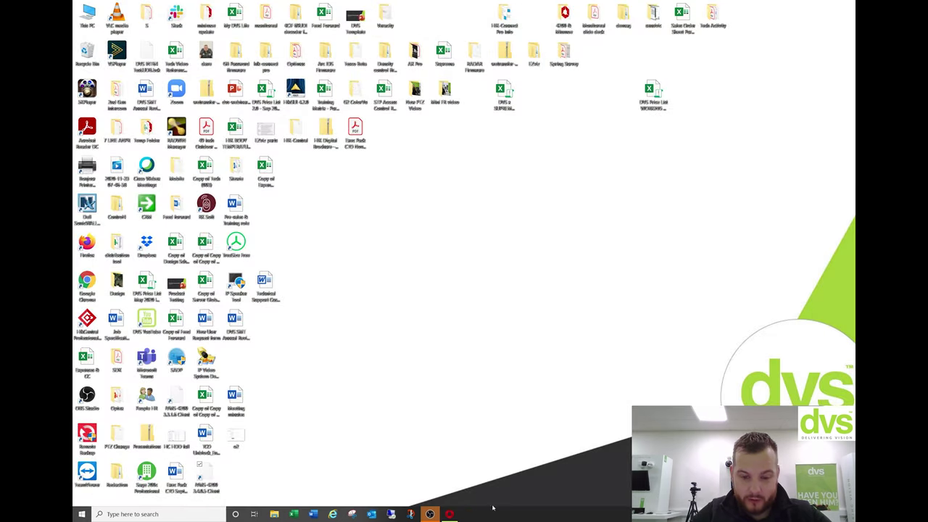
Add device 'New FR unit' at 192.168.3.140, port 8000, with admin login and time sync.
click(450, 514)
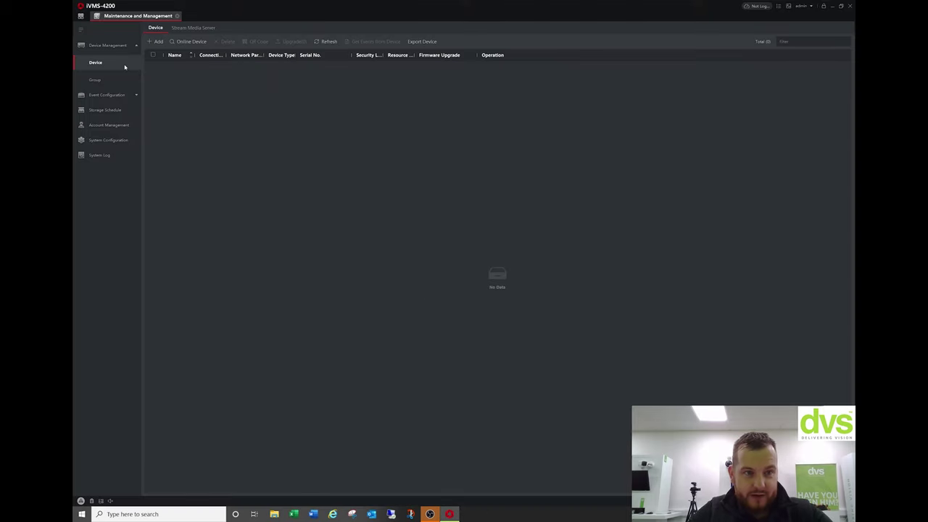
click(155, 41)
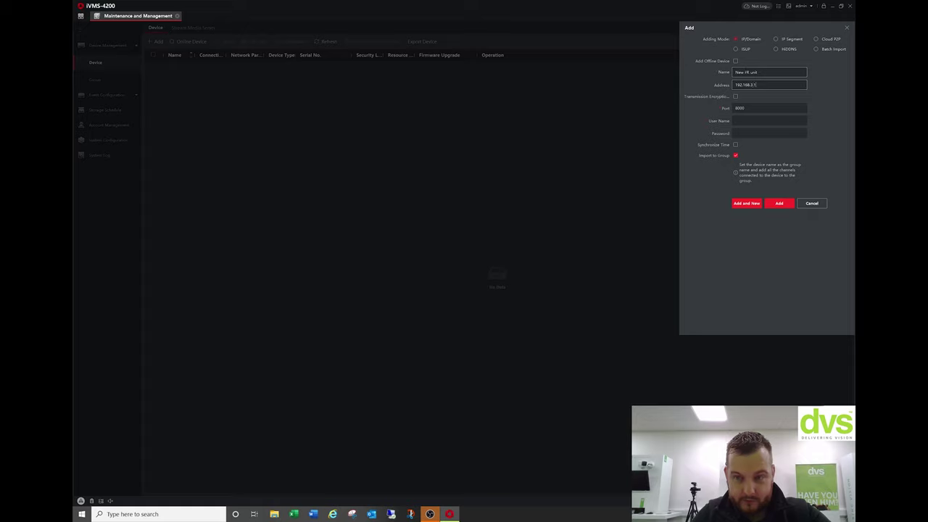
click(768, 120)
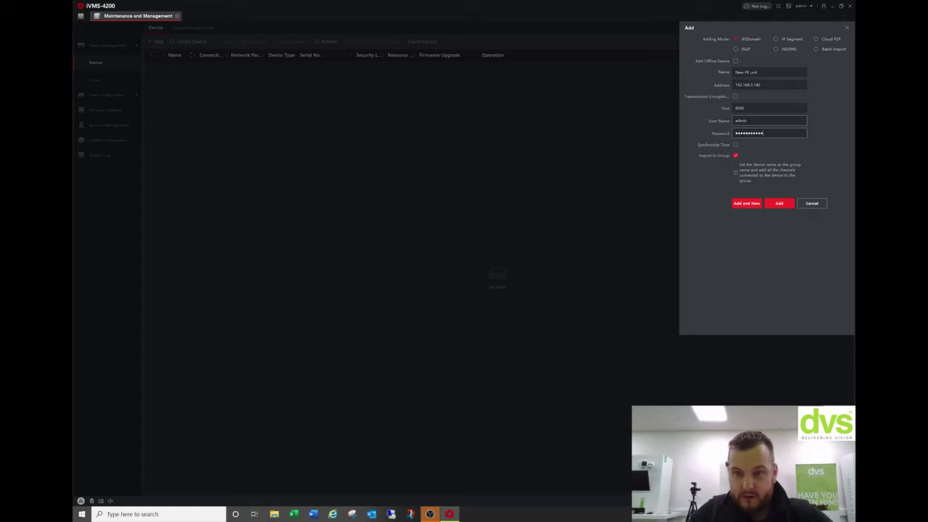
click(735, 145)
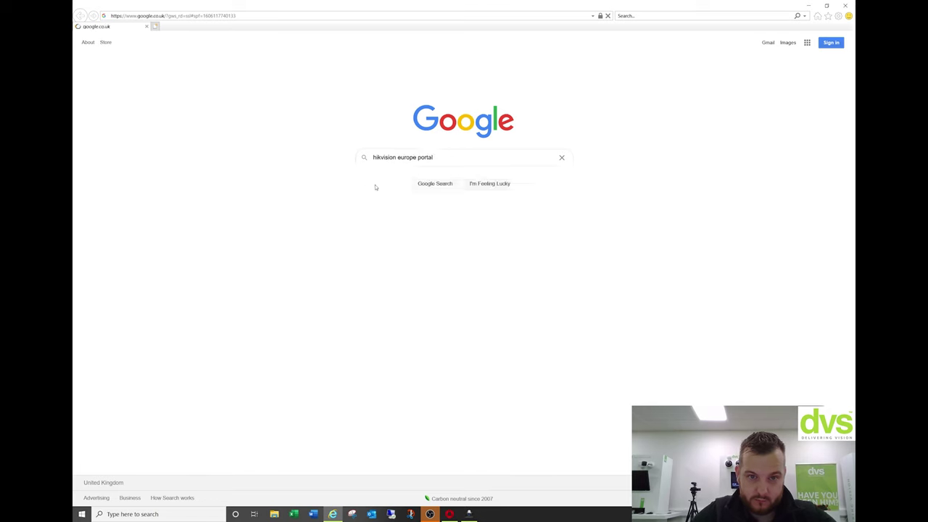
On the UK Hikvision portal, browse Product Firmware > Access Control & Video Intercom > Access Control > Terminal.
click(223, 111)
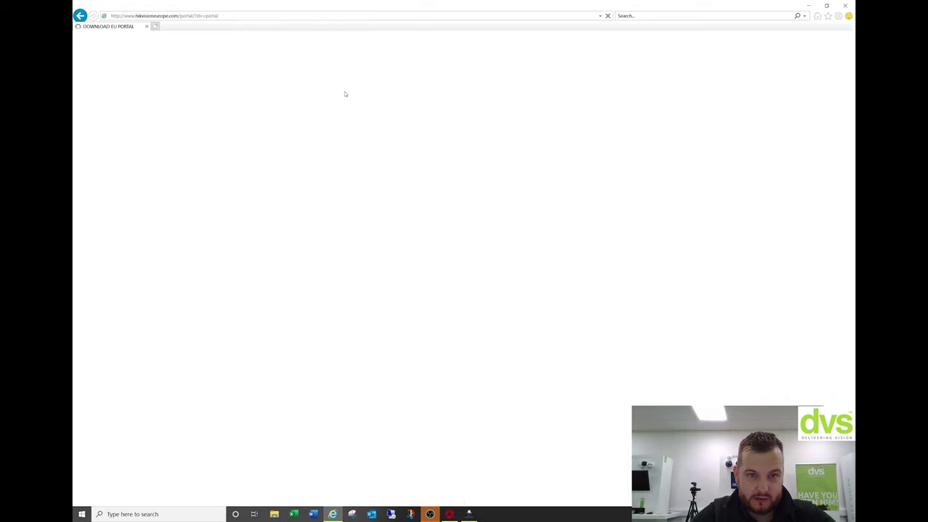
click(374, 42)
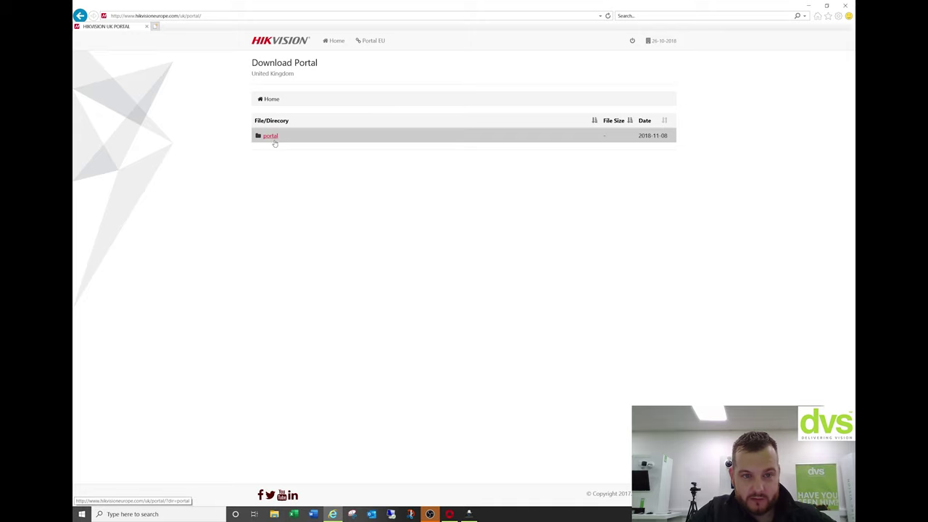
click(270, 136)
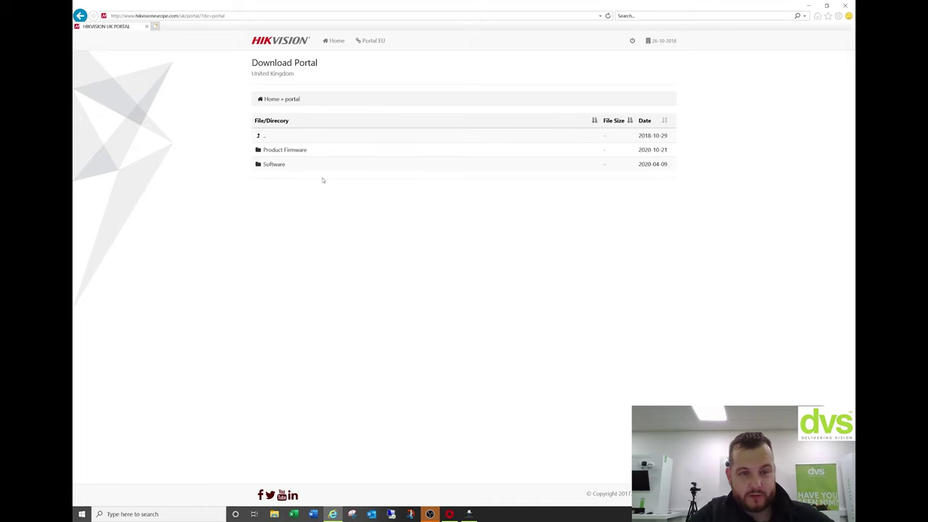
click(289, 154)
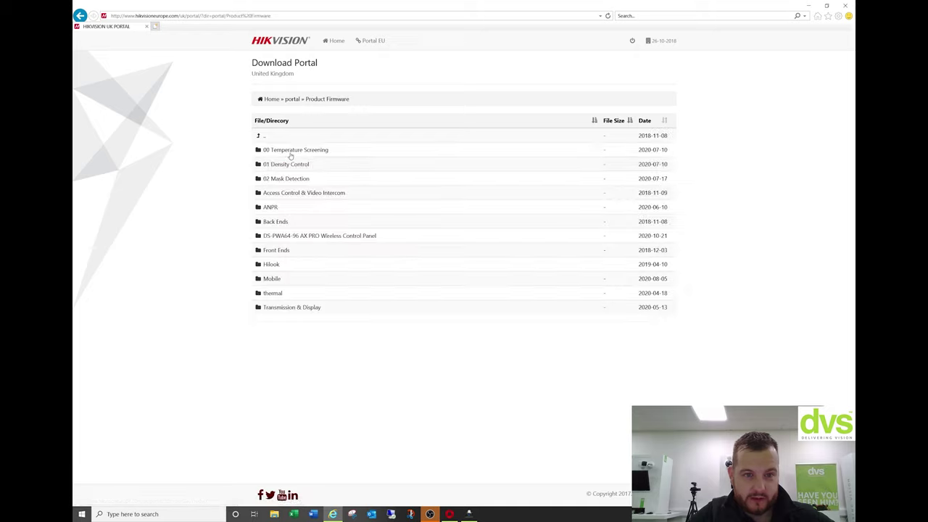
click(279, 195)
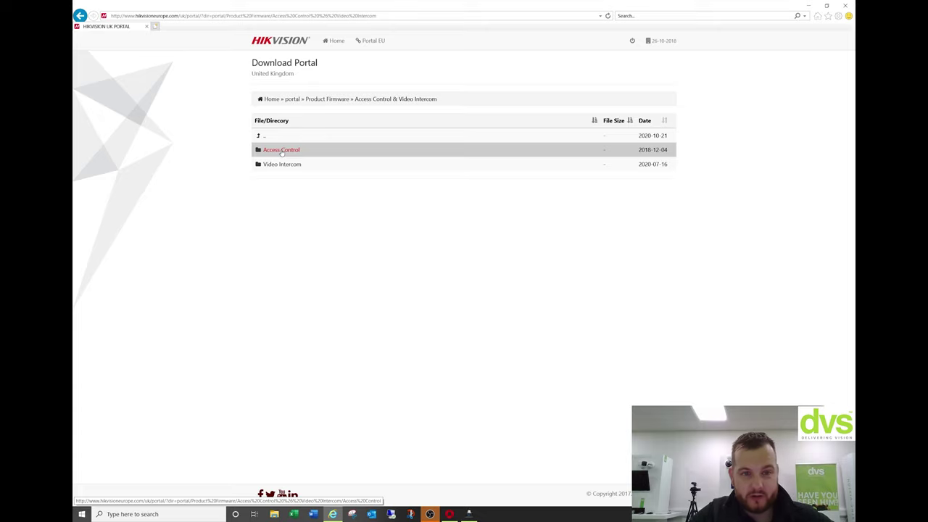
click(281, 150)
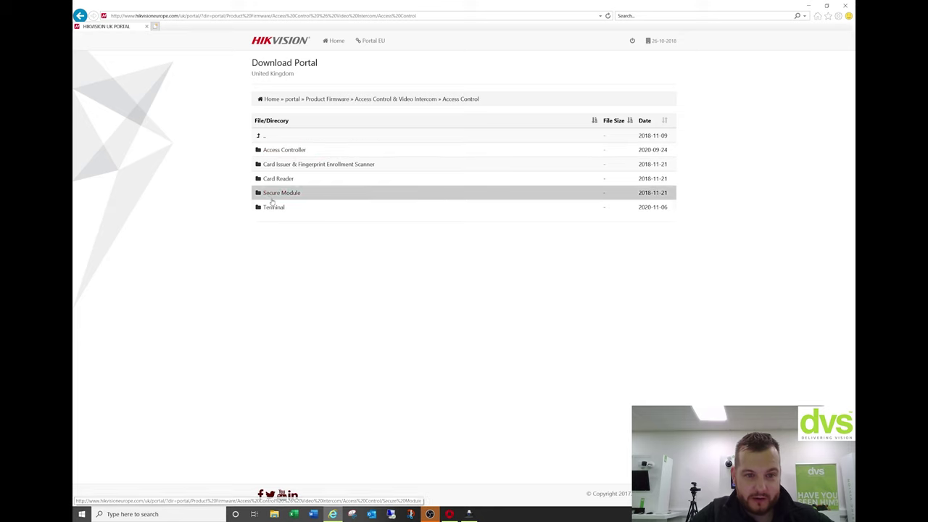
click(274, 208)
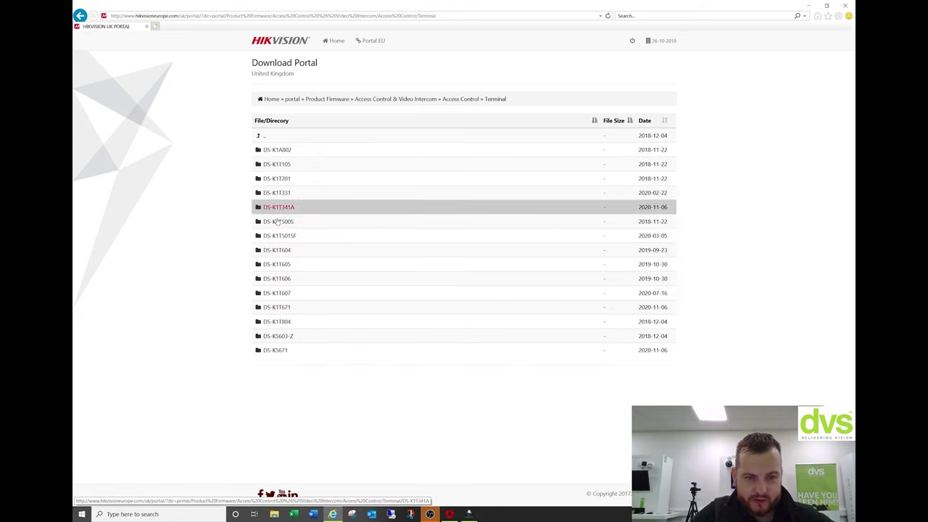
Check the terminal's model and firmware in iVMS-4200 and open the DS-K1T341A firmware folder.
click(448, 514)
click(448, 513)
click(469, 514)
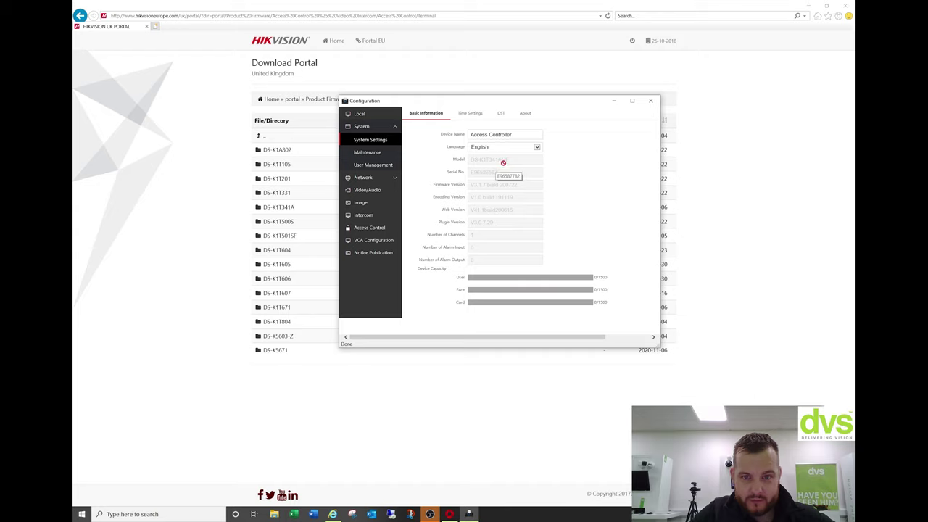
click(613, 101)
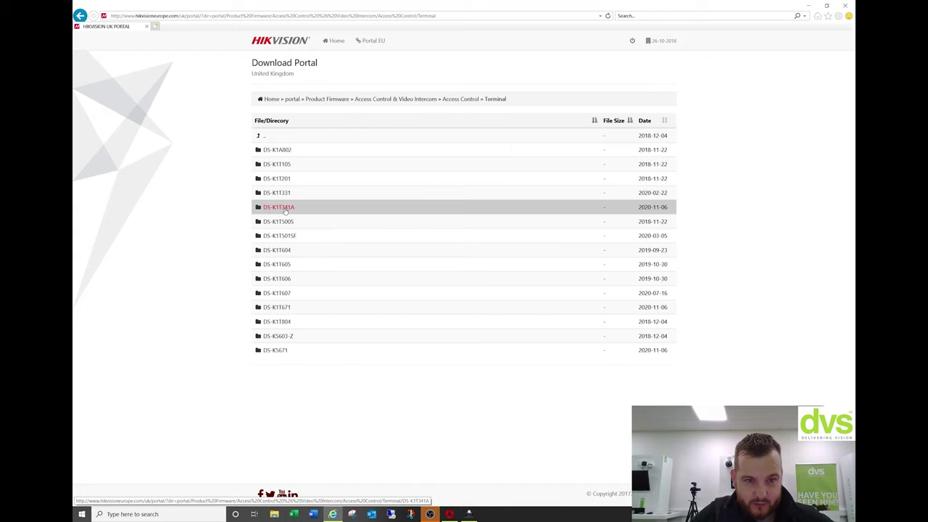
click(285, 208)
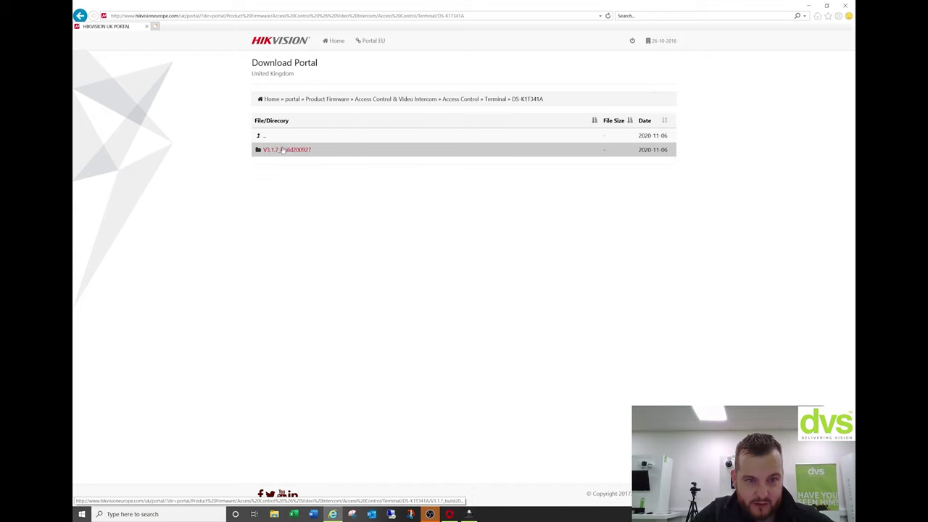
click(468, 514)
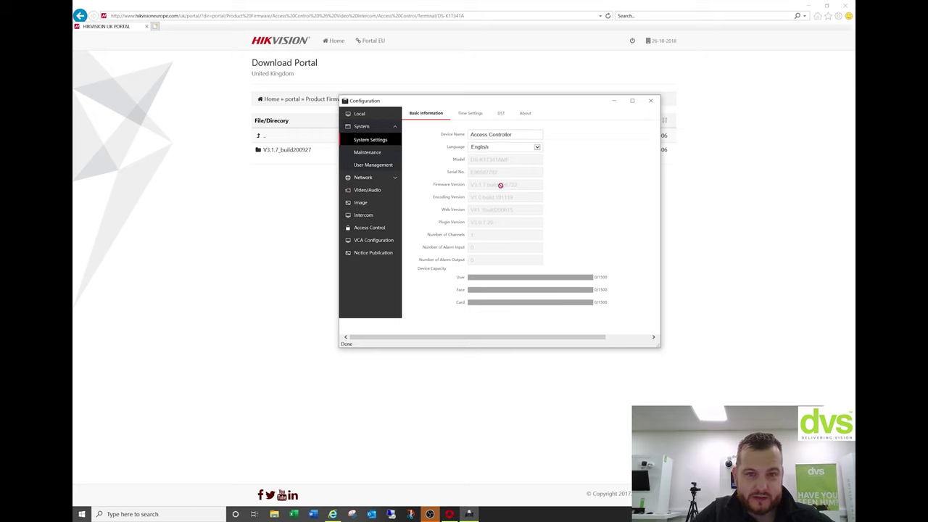
click(650, 103)
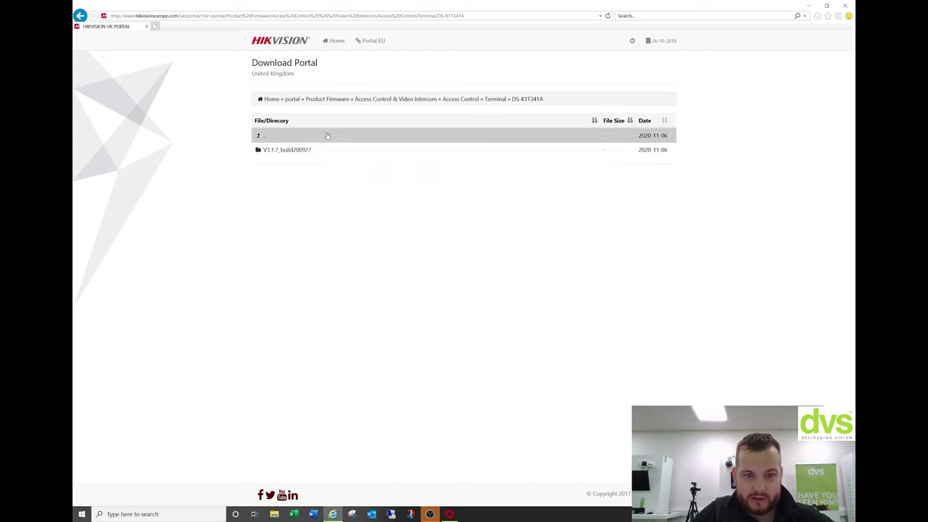
Open the V3.1.7_build200927 release notes PDF, scroll through it, and return to the portal.
click(304, 149)
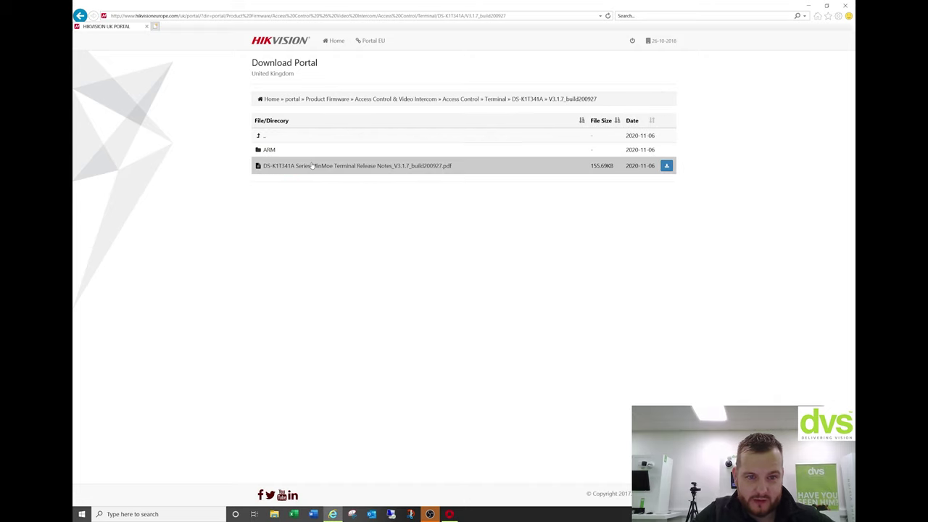
click(354, 166)
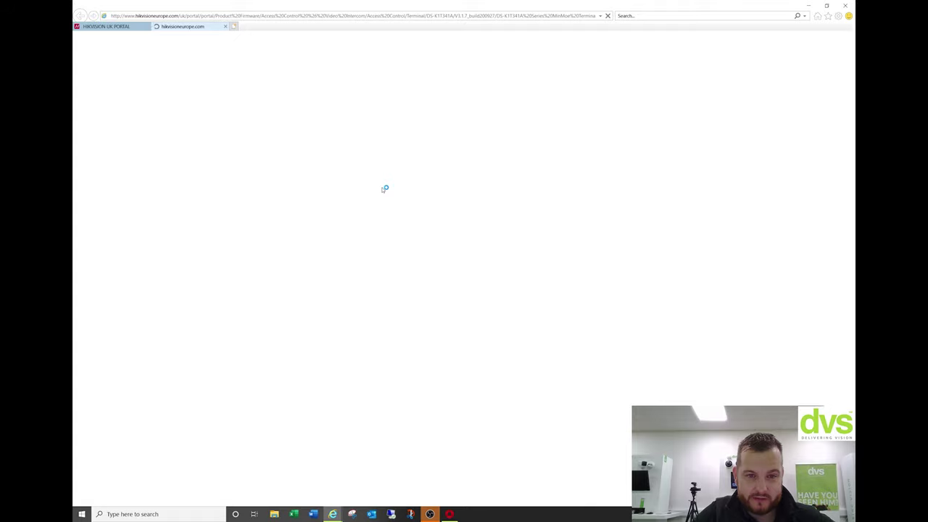
scroll(488, 168, down, 5)
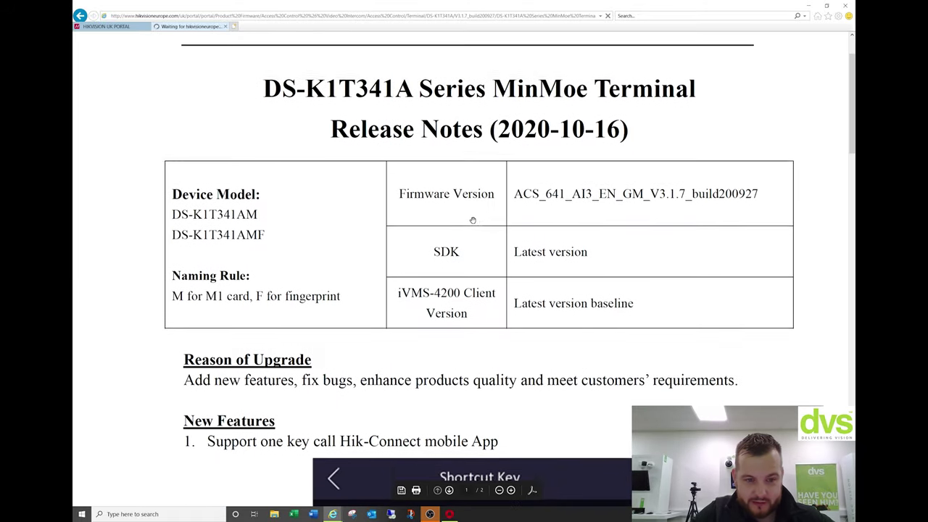
scroll(483, 310, down, 10)
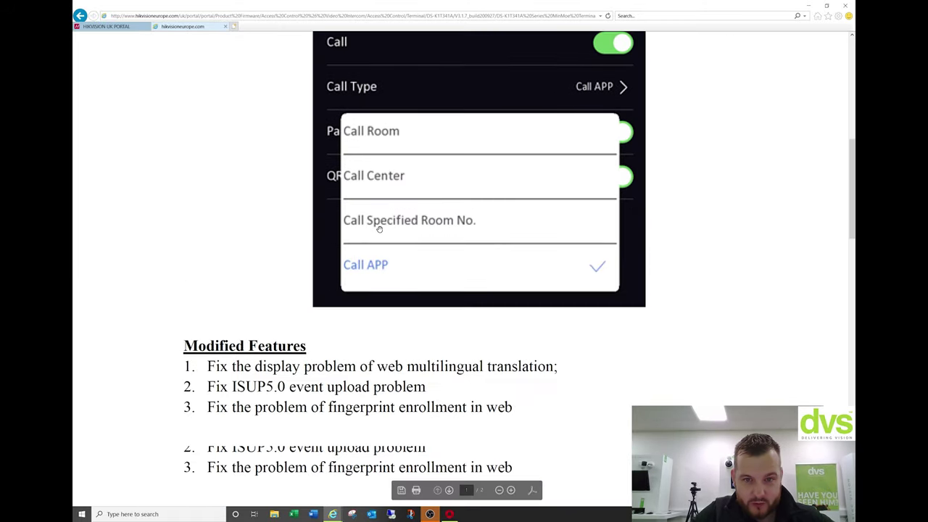
scroll(360, 206, down, 15)
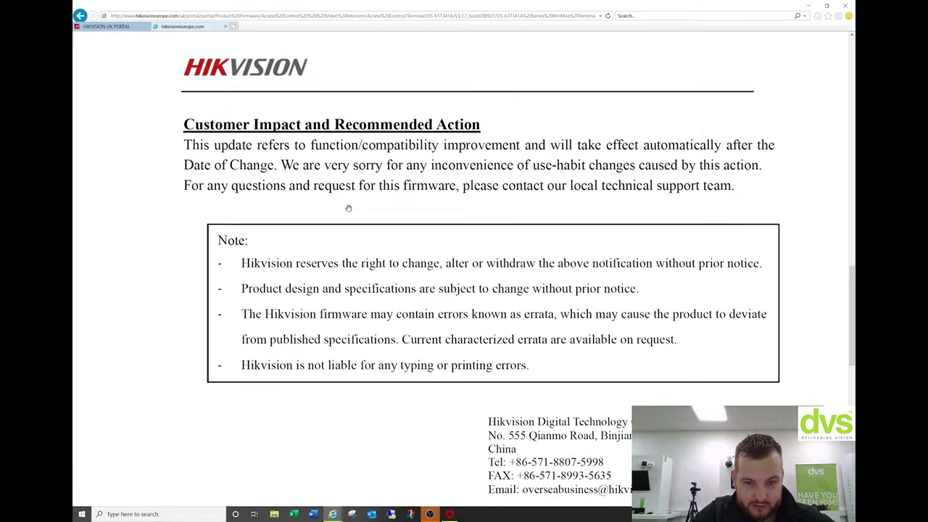
scroll(364, 198, up, 10)
scroll(376, 191, up, 15)
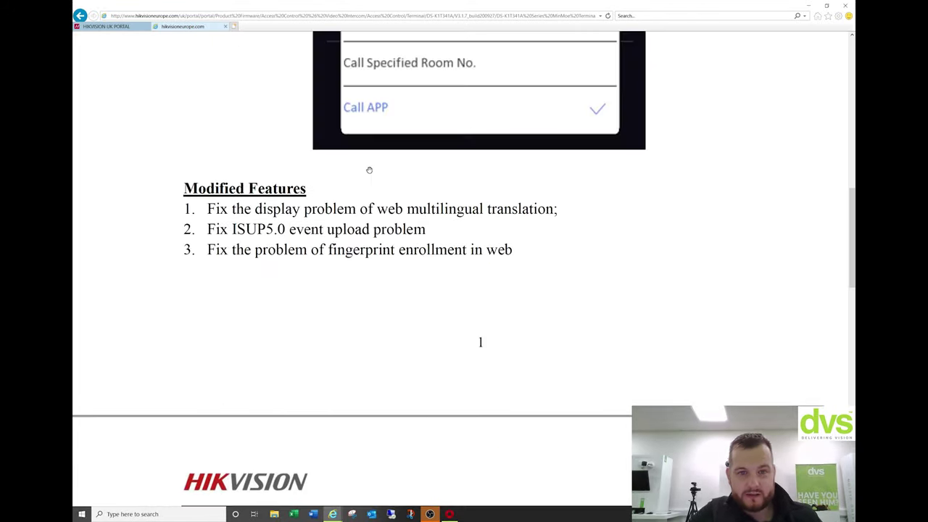
scroll(371, 170, up, 3)
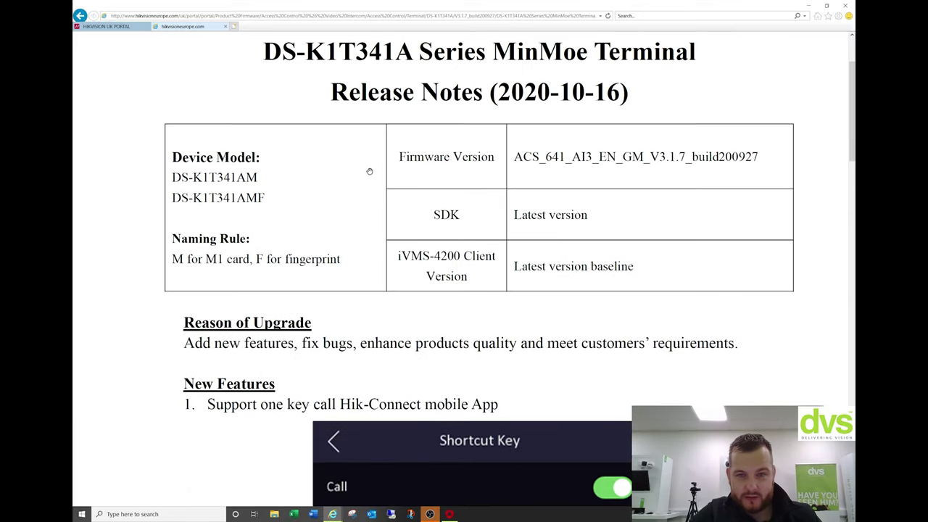
scroll(369, 169, up, 2)
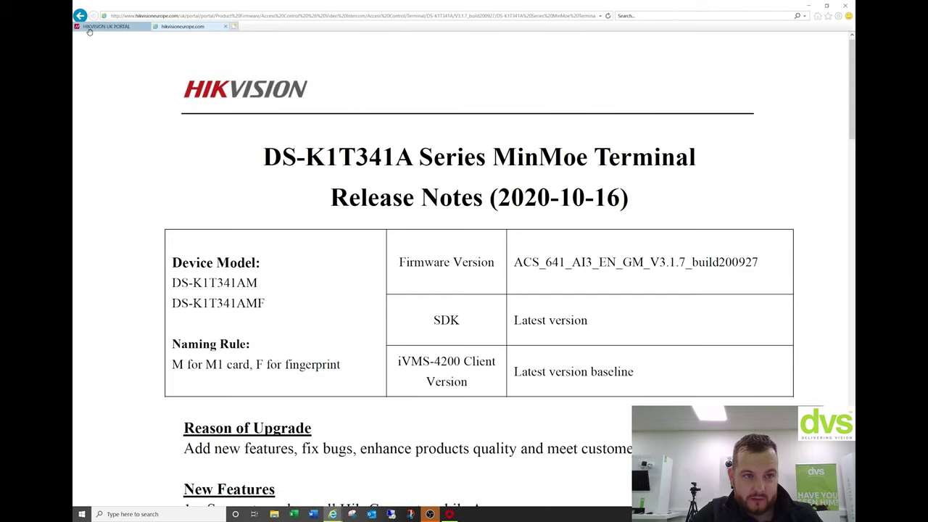
click(89, 27)
Save ACS_641_AI3_EN_GM_V3.1.7_build200927.zip from the ARM folder into new Desktop folder 'New FR Terminal'.
click(270, 150)
click(288, 151)
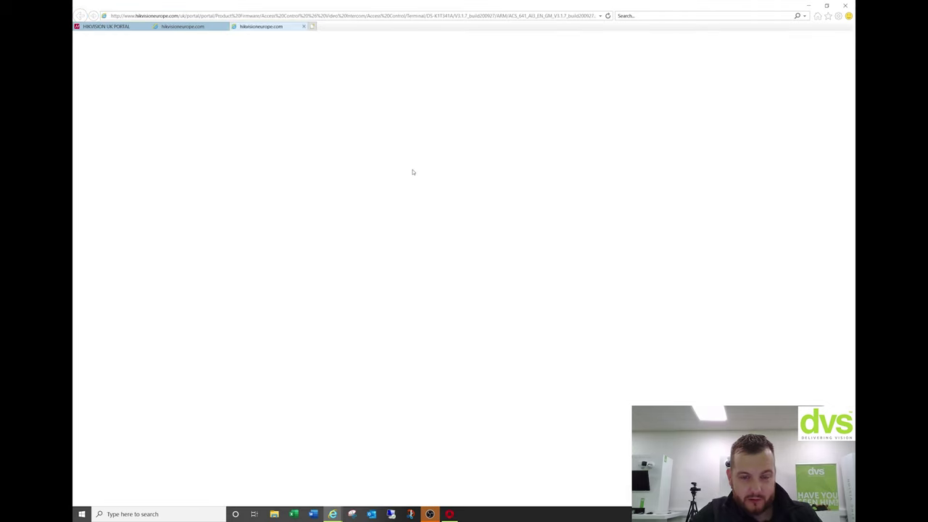
click(406, 276)
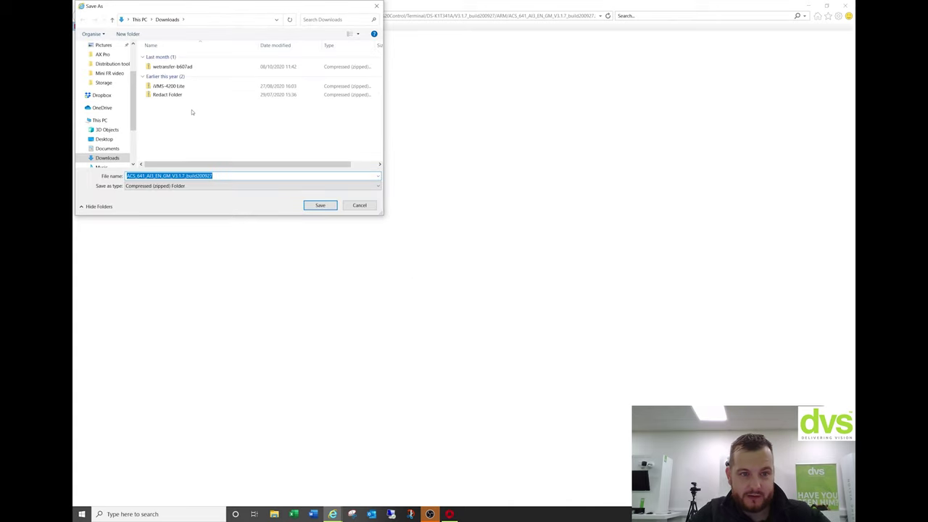
click(104, 138)
right_click(166, 76)
mouse_move(210, 189)
click(255, 189)
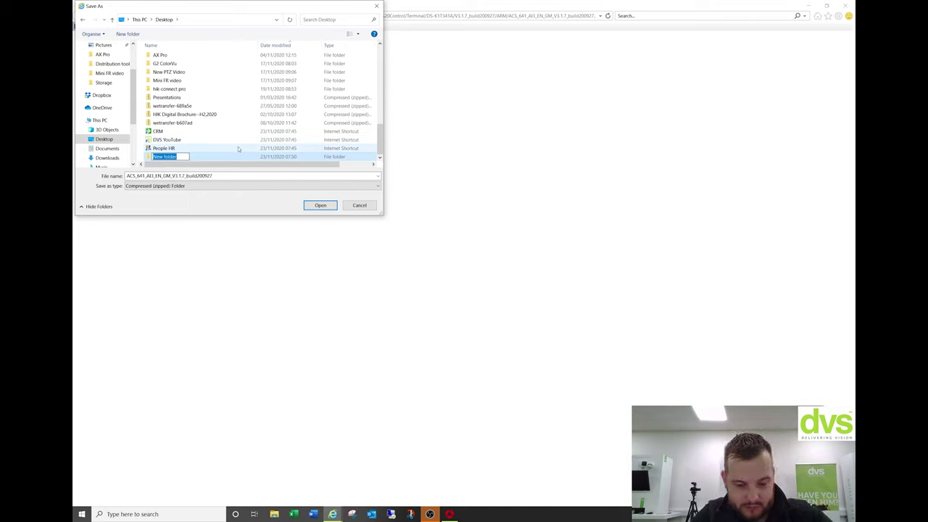
text(New FR Terminal)
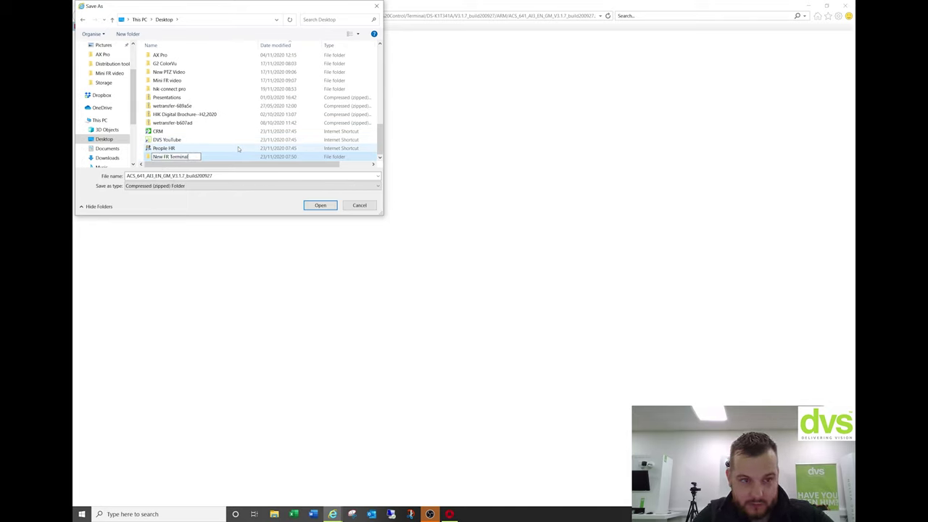
key(Return)
double_click(179, 157)
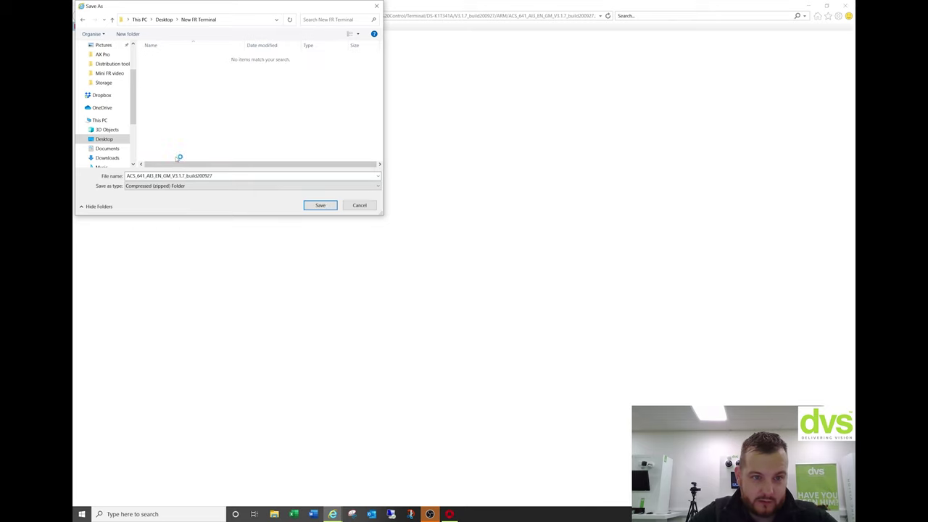
click(319, 205)
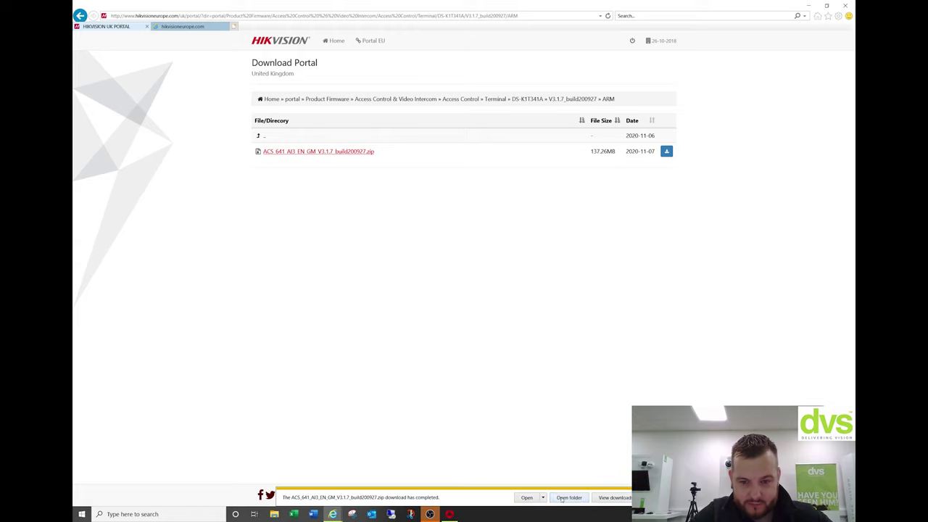
Extract digicap.dav from the firmware zip in New FR Terminal using 7-Zip Extract Here.
click(568, 497)
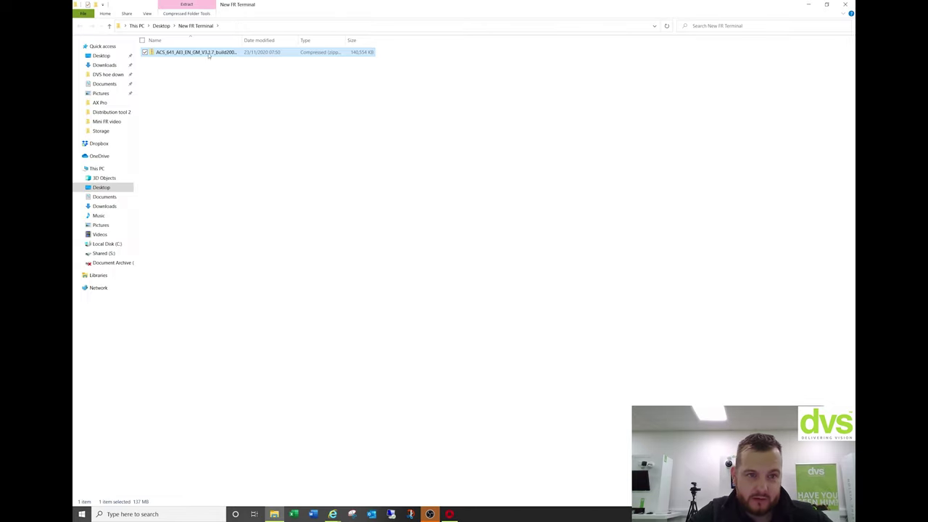
right_click(209, 56)
mouse_move(195, 88)
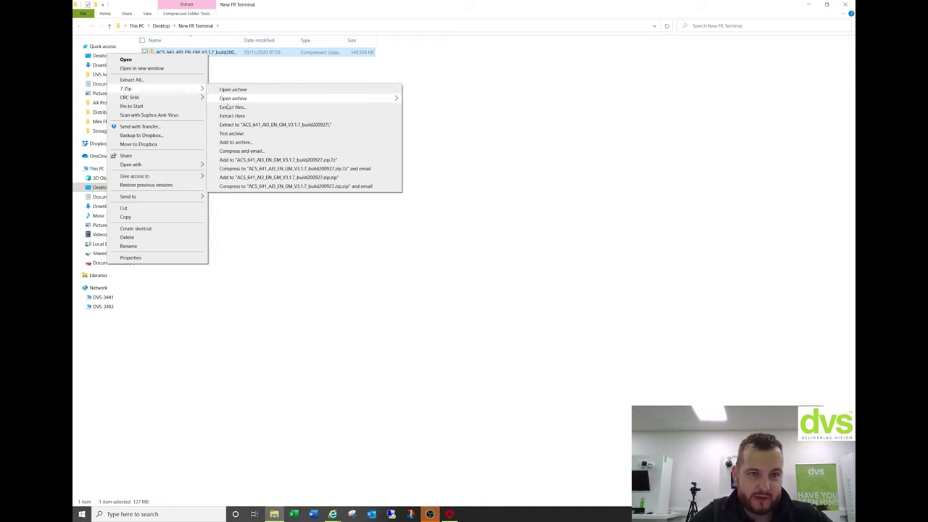
click(232, 116)
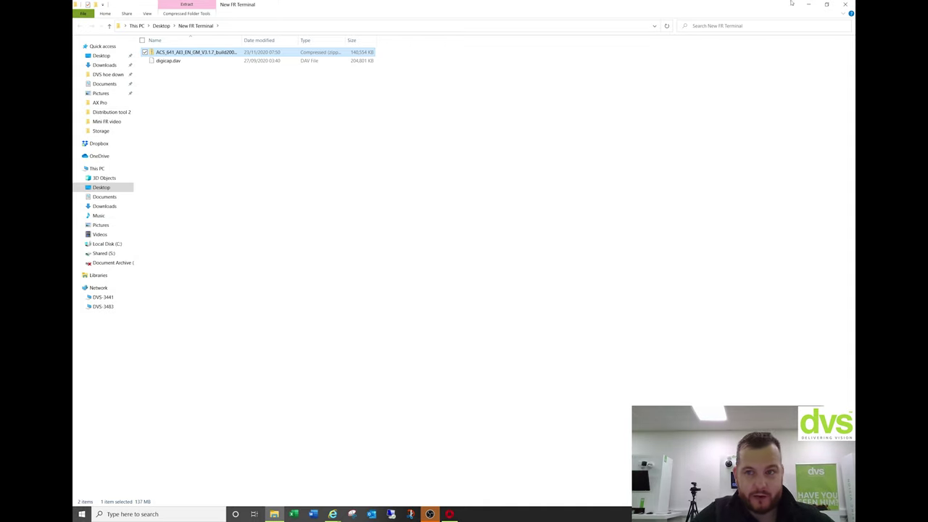
Close the New FR Terminal folder and the browser with all its tabs.
click(845, 3)
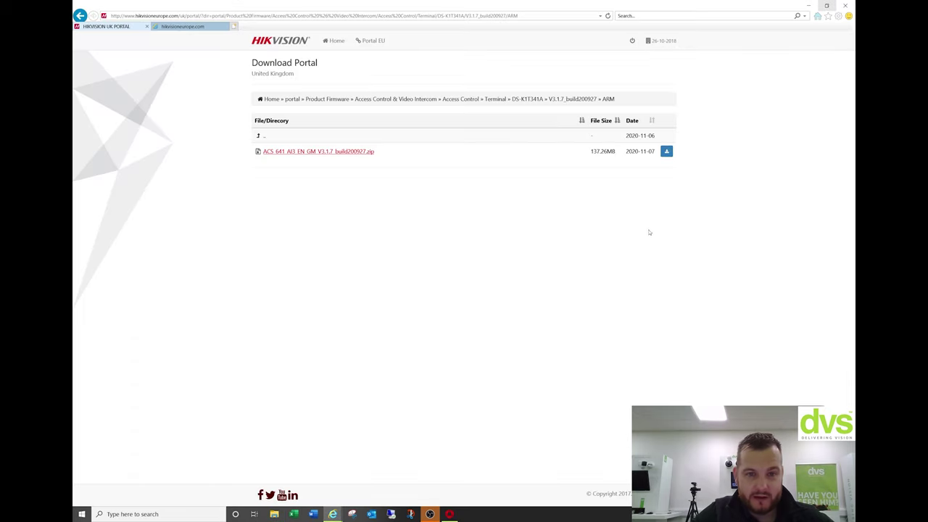
click(852, 4)
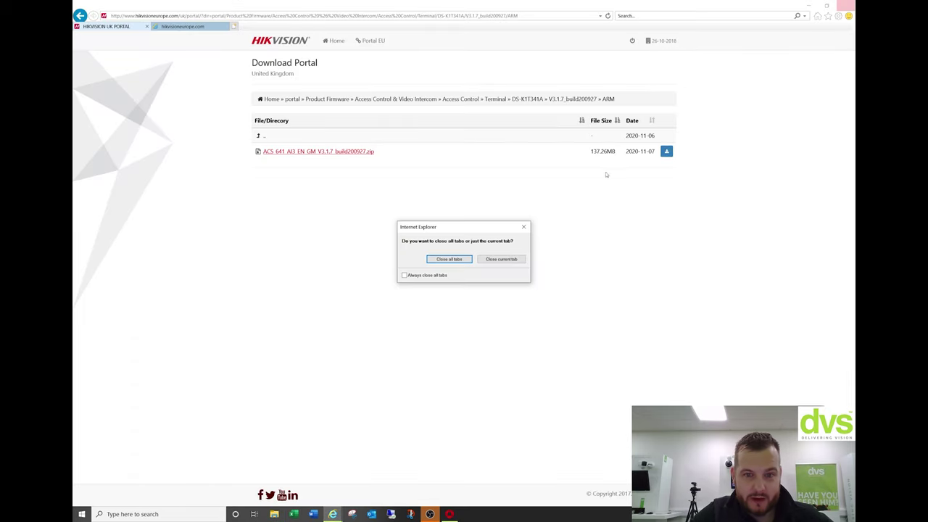
click(448, 259)
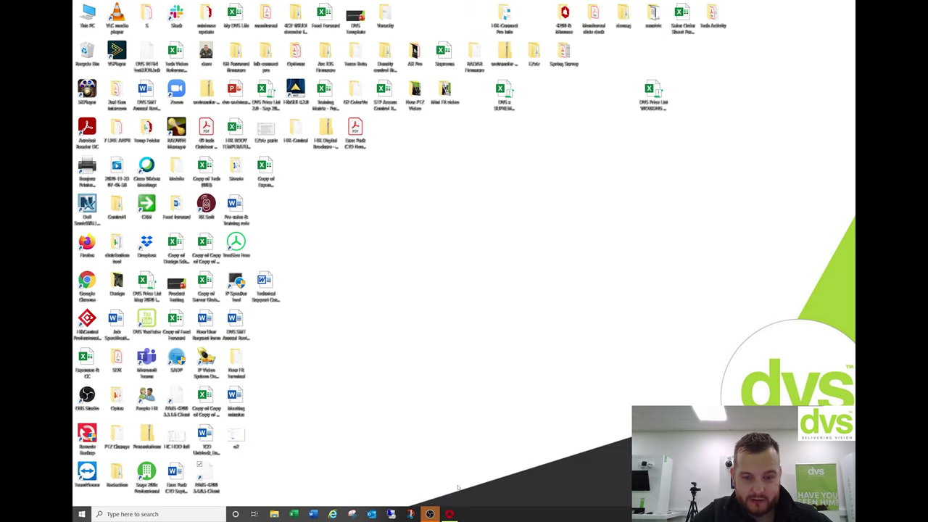
Open the terminal's Remote Configuration on the System Maintenance and upgrade page.
click(450, 514)
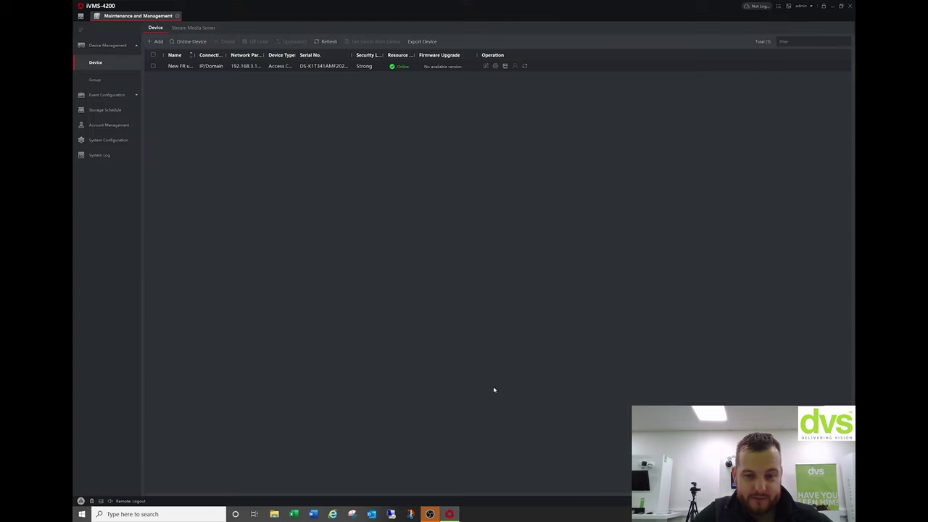
click(495, 66)
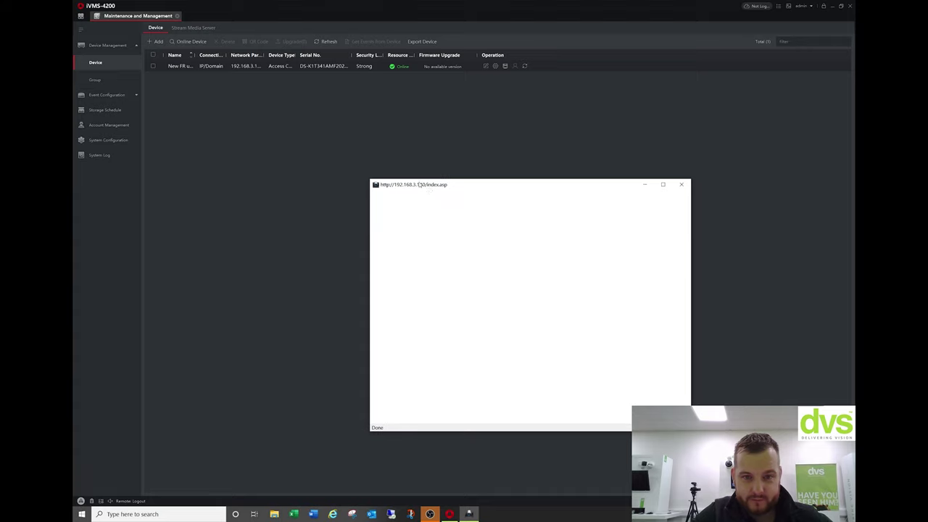
click(396, 236)
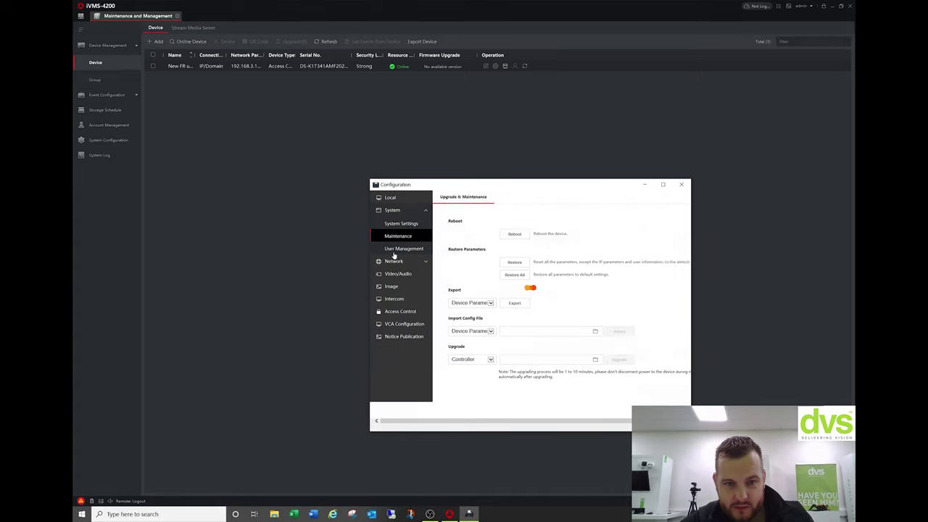
click(395, 249)
click(397, 236)
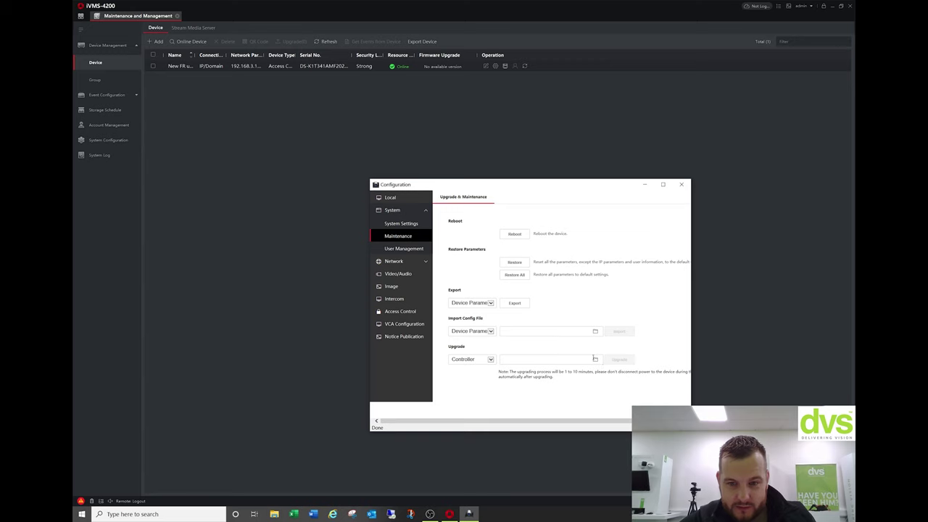
Upgrade the controller with Desktop\New FR Terminal\digicap.dav, accepting the automatic reboot.
click(594, 359)
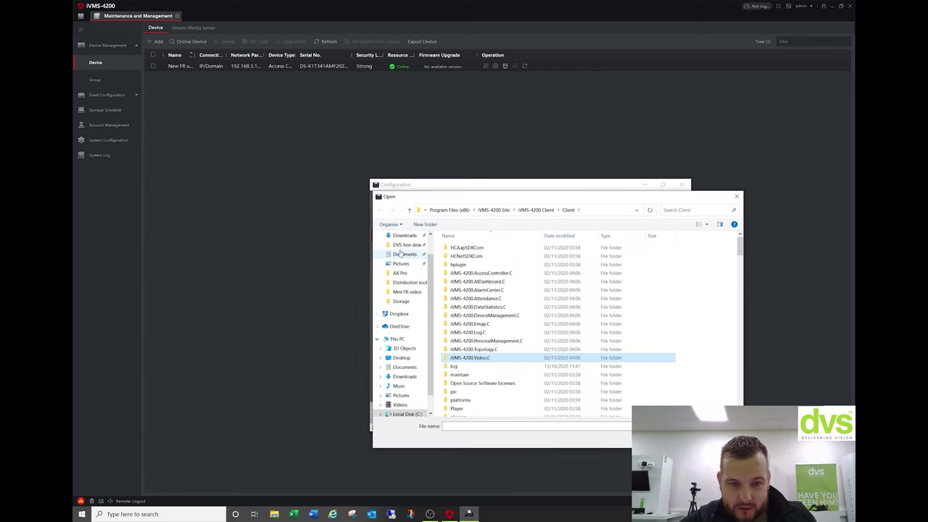
scroll(399, 251, up, 2)
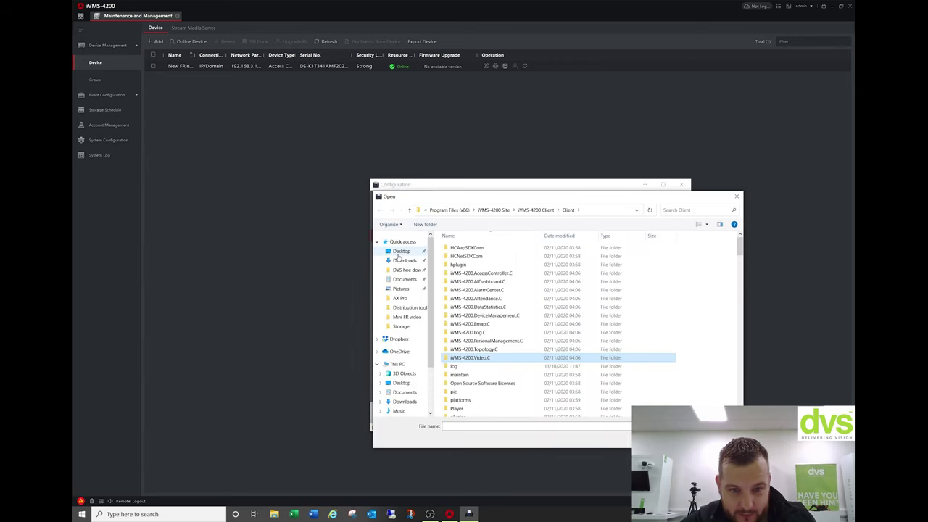
click(401, 251)
scroll(518, 355, down, 5)
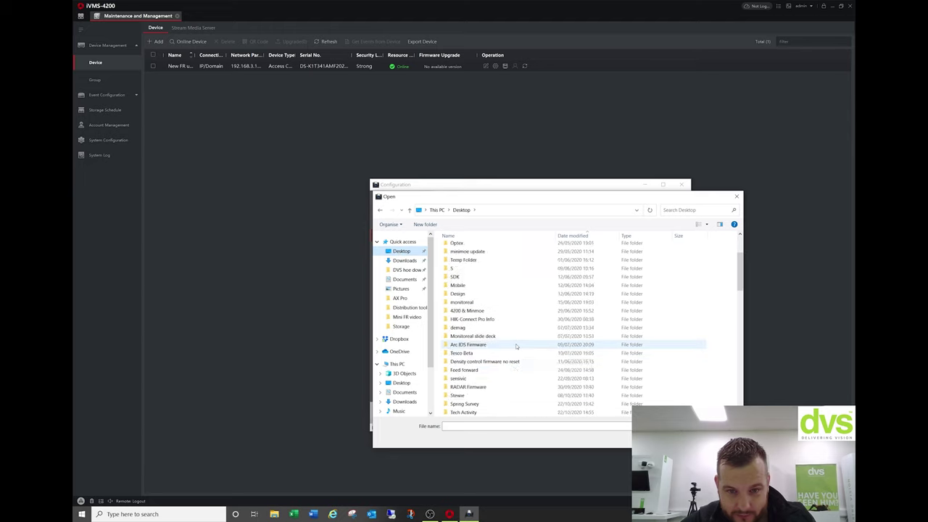
scroll(507, 337, down, 5)
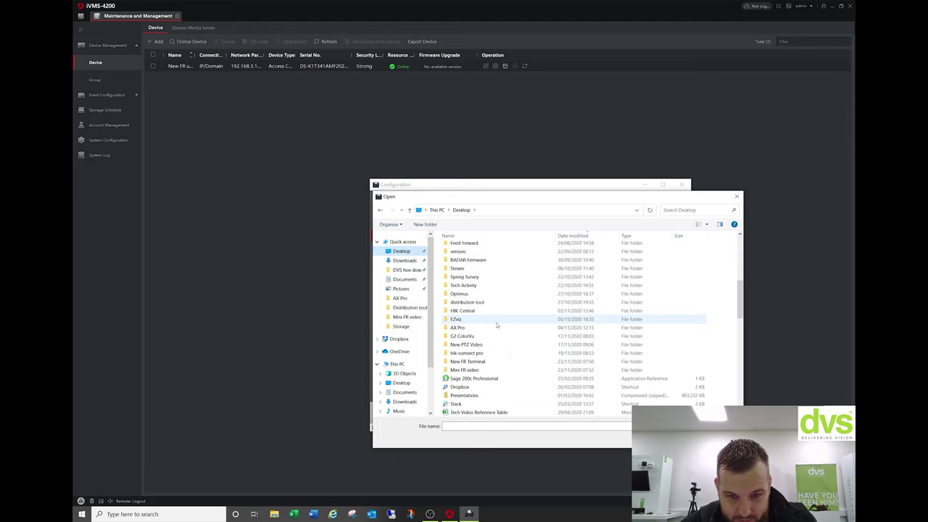
double_click(467, 361)
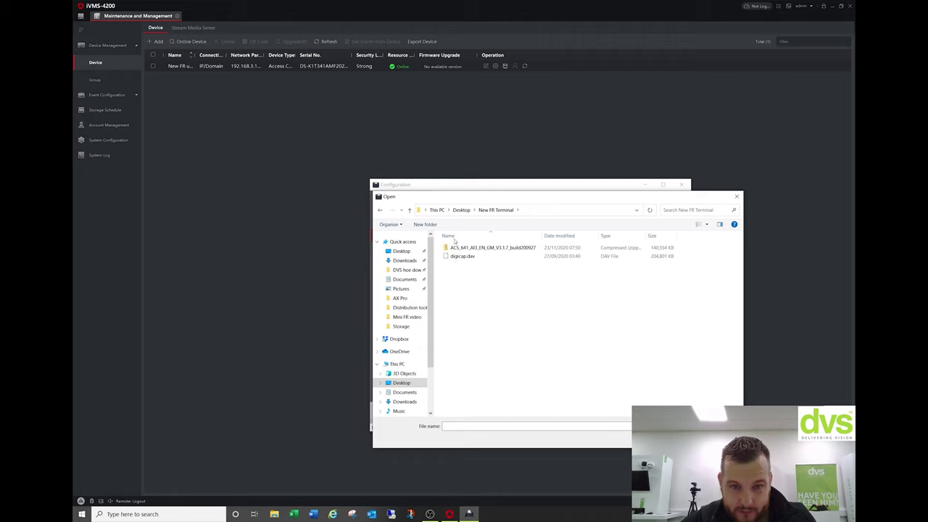
double_click(462, 255)
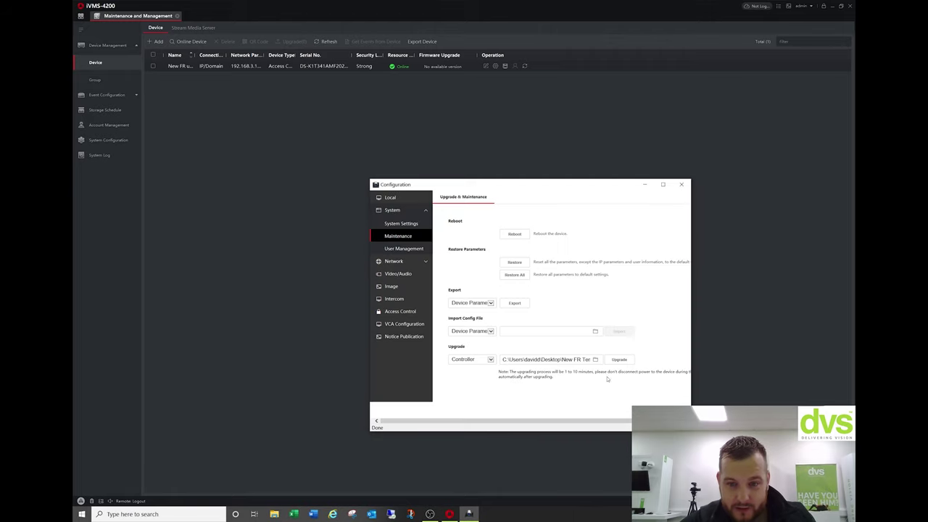
click(618, 358)
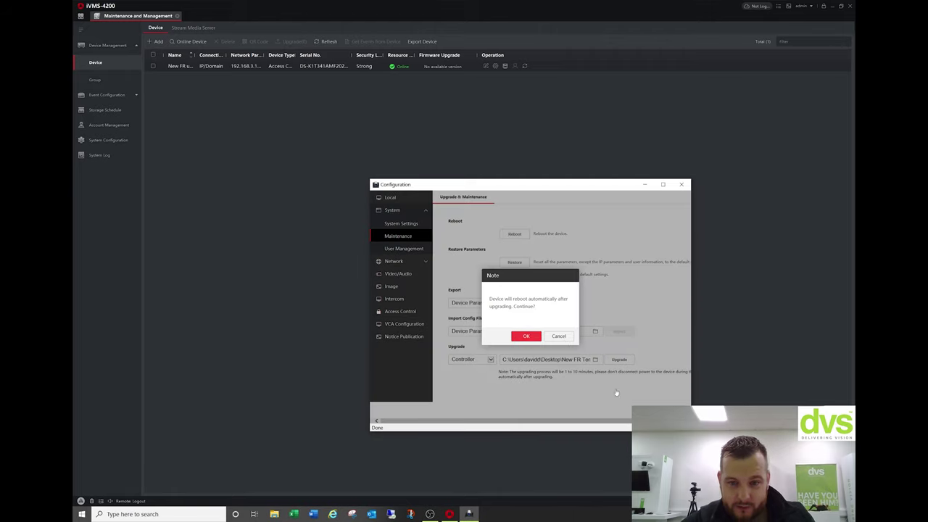
key(Return)
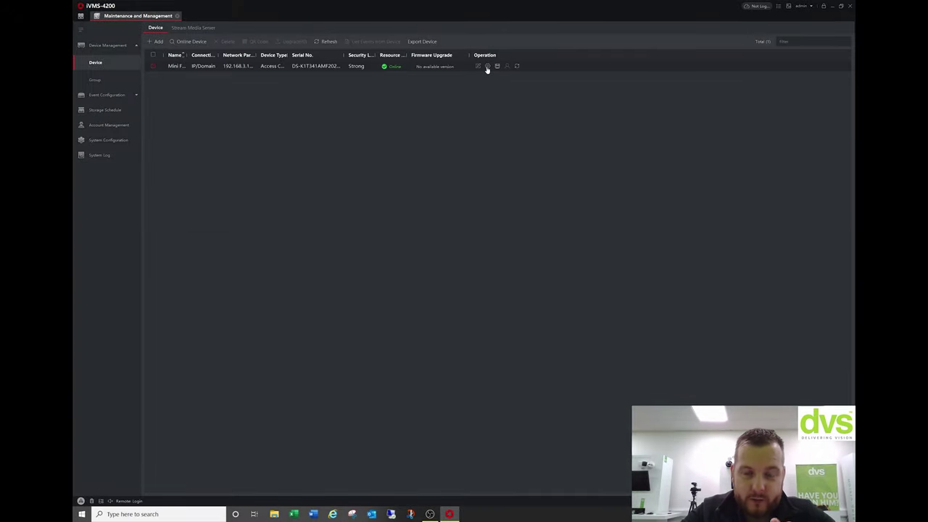
Open the terminal's remote configuration maximized and view Network TCP/IP: 192.168.3.140, gateway 192.168.3.1.
click(487, 65)
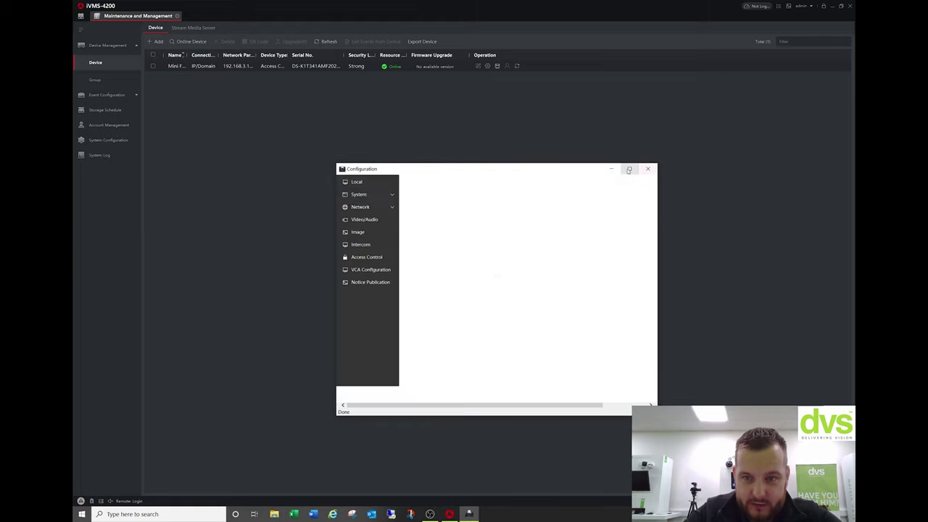
click(629, 168)
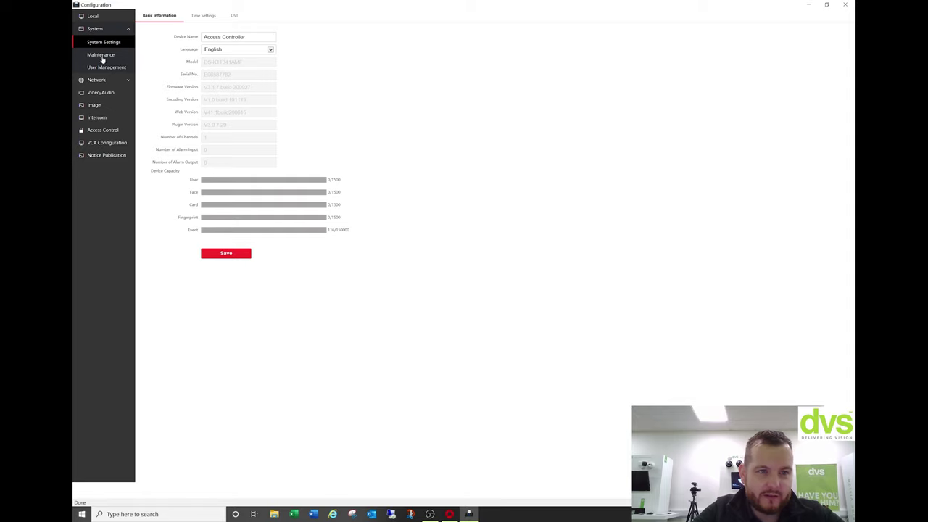
click(102, 57)
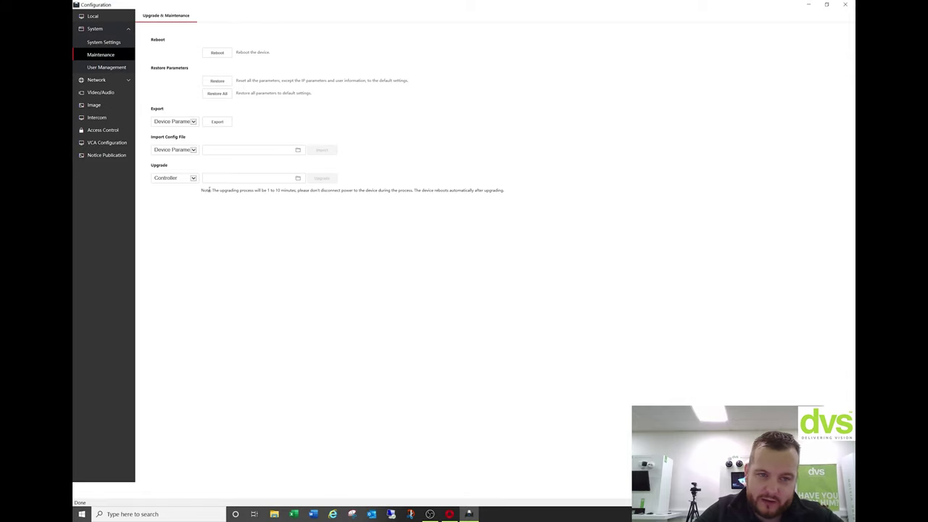
click(97, 81)
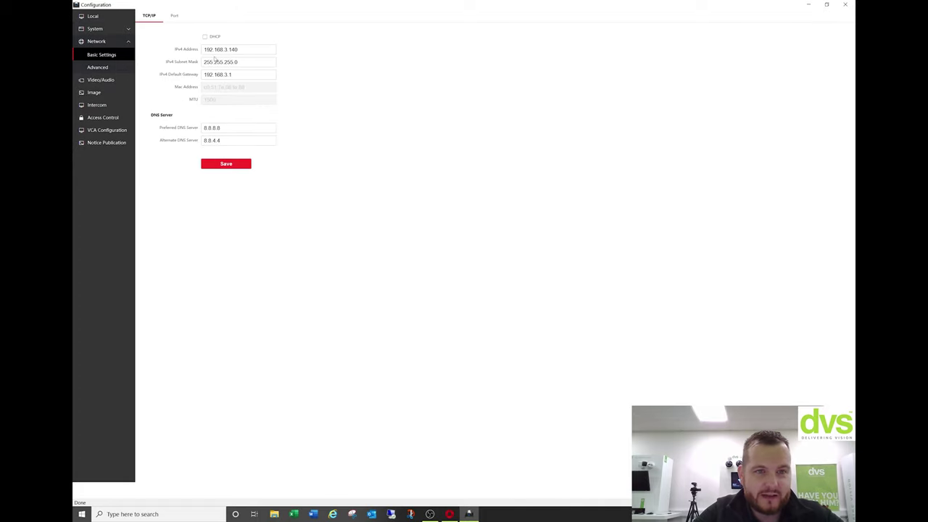
Set Platform Access Mode to Guarding Vision, replace the stream encryption key, and save.
click(116, 68)
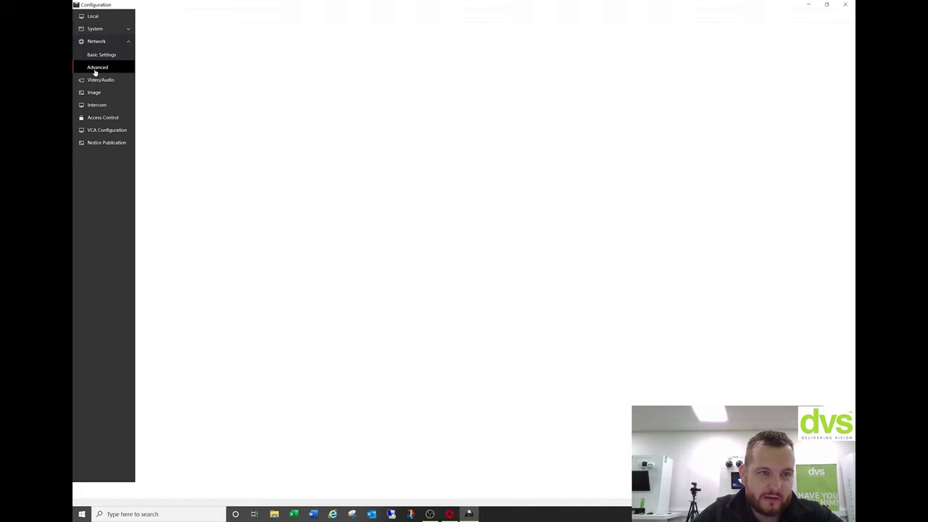
click(212, 40)
click(215, 44)
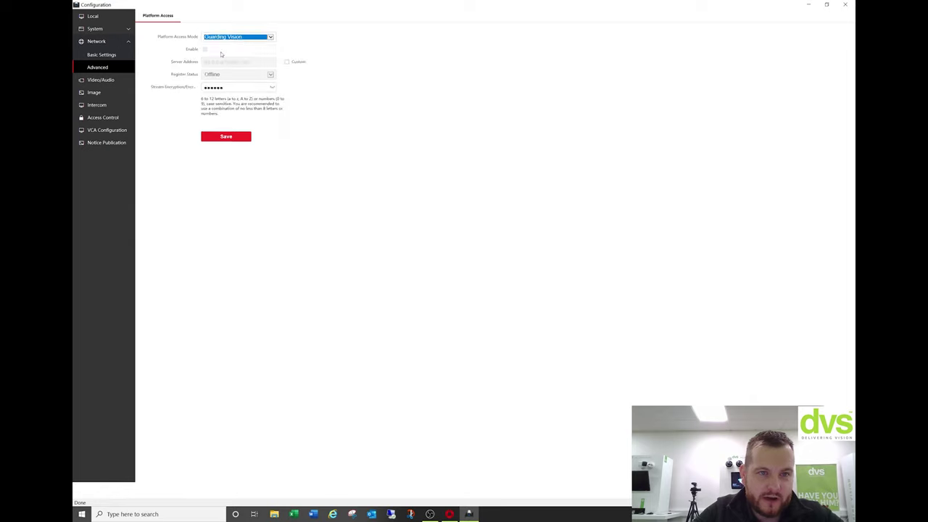
click(267, 86)
drag(265, 84, 194, 72)
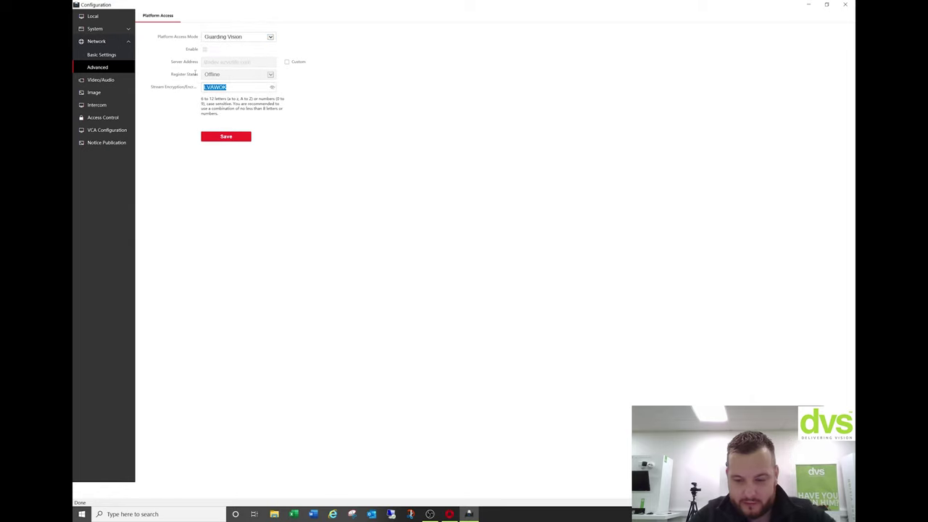
text(QWERTY)
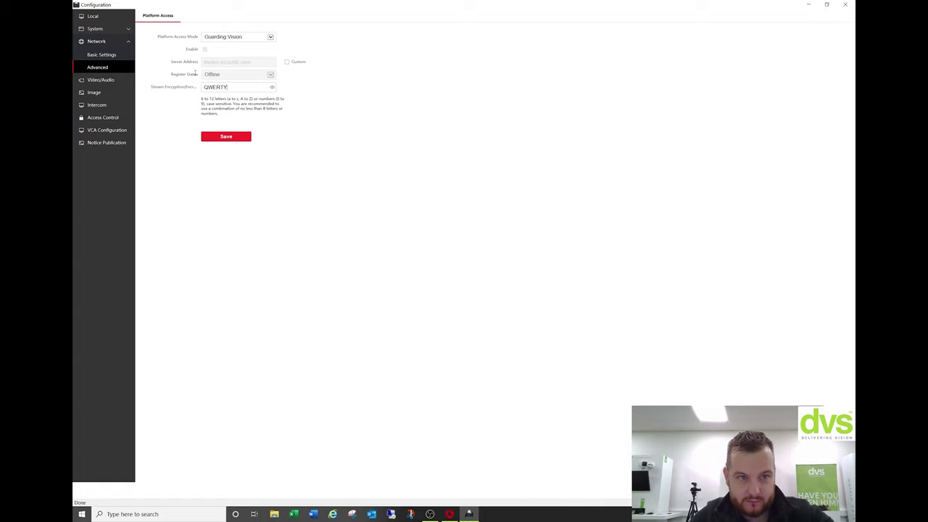
click(237, 135)
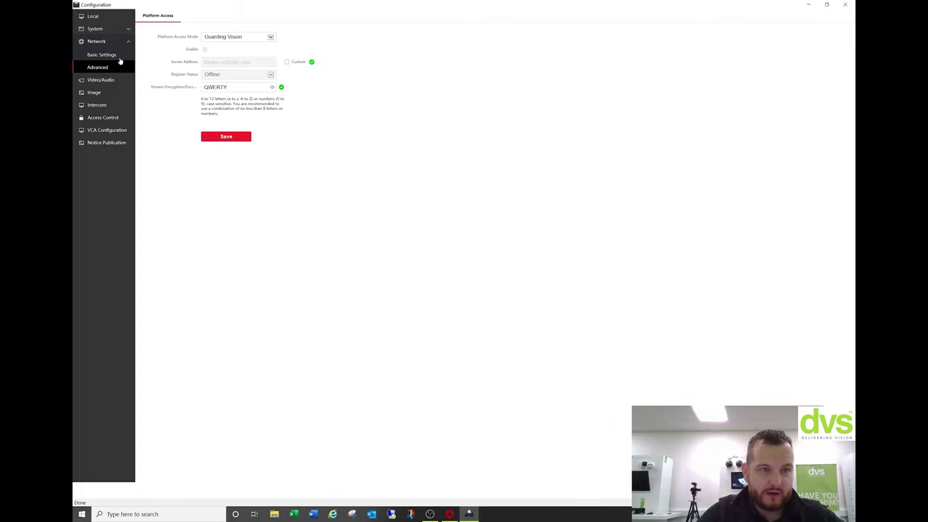
Review the device serial number in basic system information, then return to TCP/IP settings.
click(109, 32)
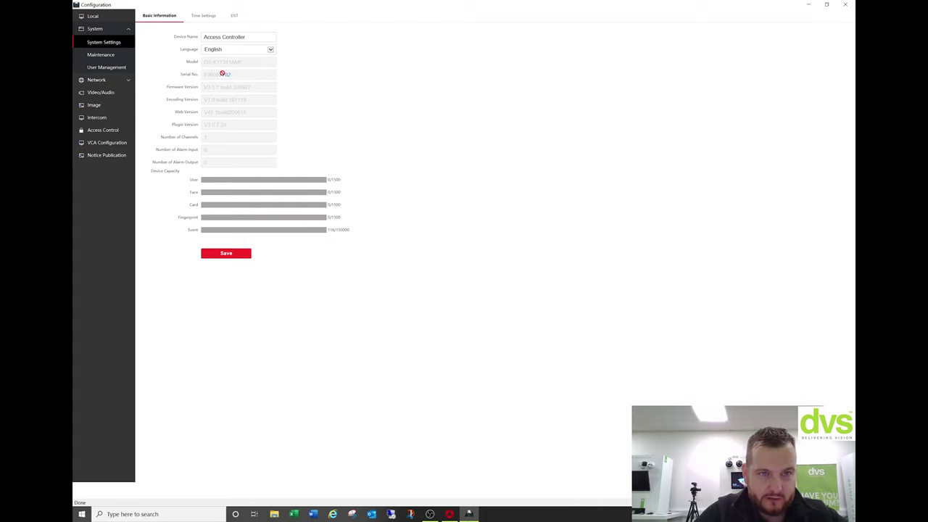
drag(224, 74, 241, 84)
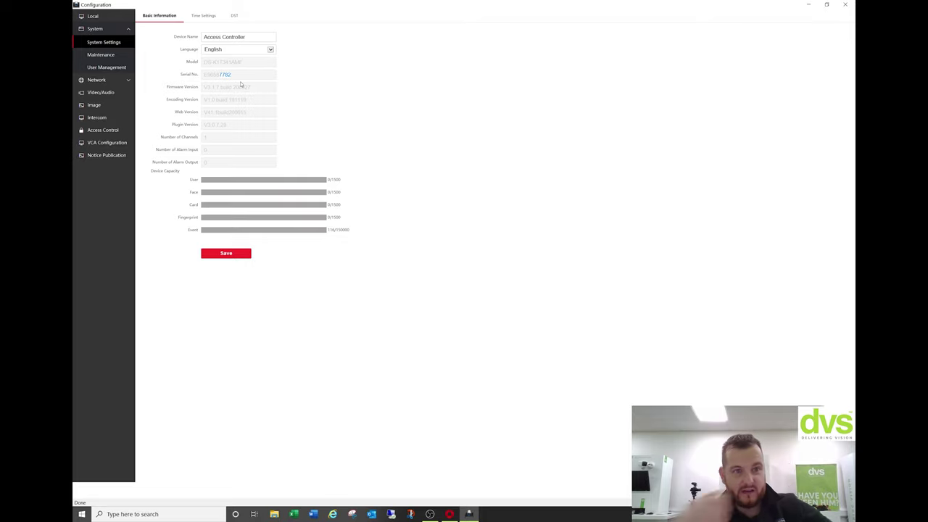
click(114, 80)
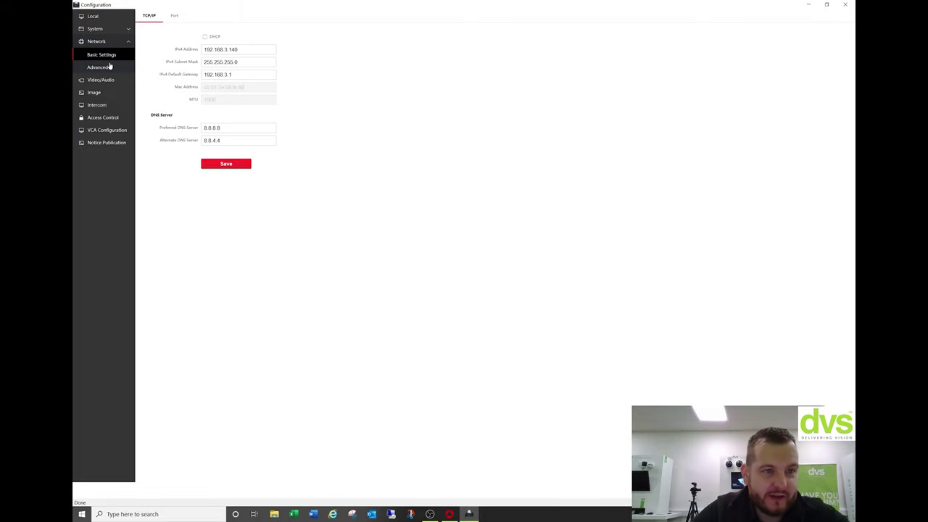
Check the platform access protocol versions, then show Video/Audio's Audio > Prompt voice settings.
click(107, 66)
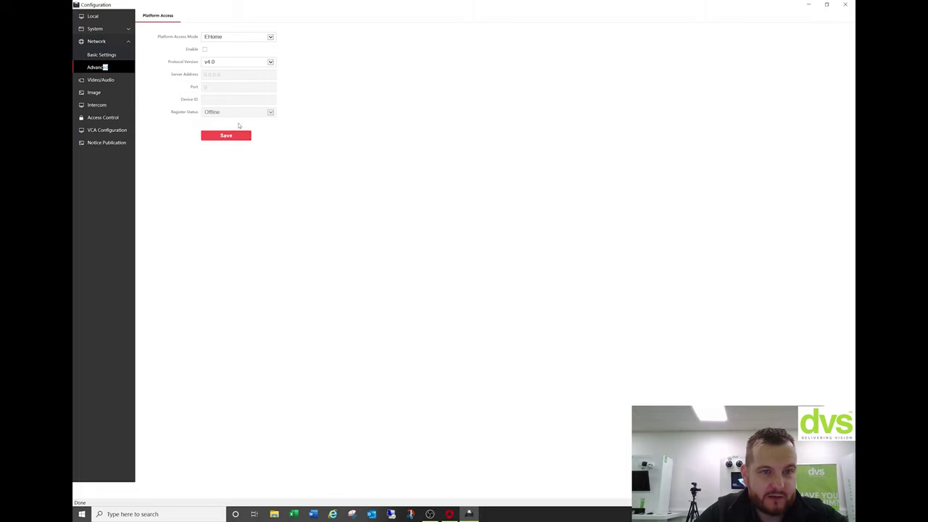
click(248, 62)
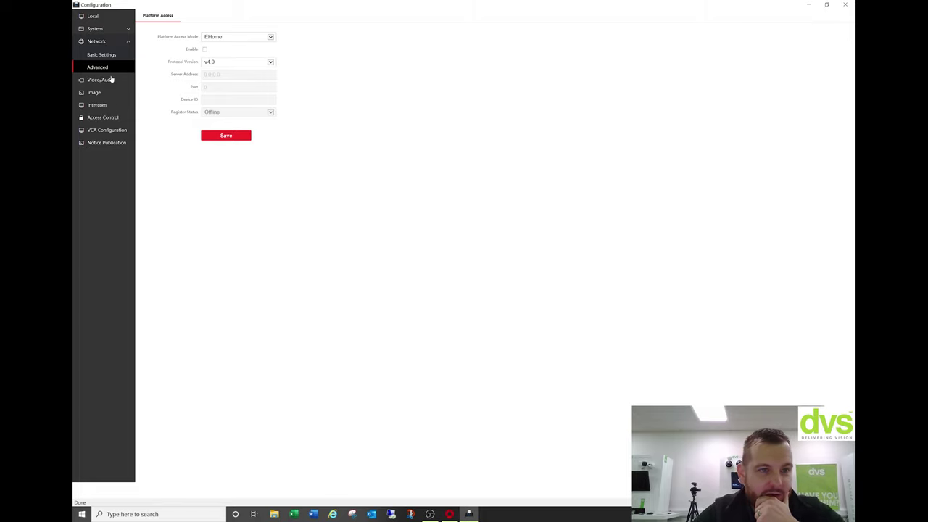
click(111, 80)
click(179, 17)
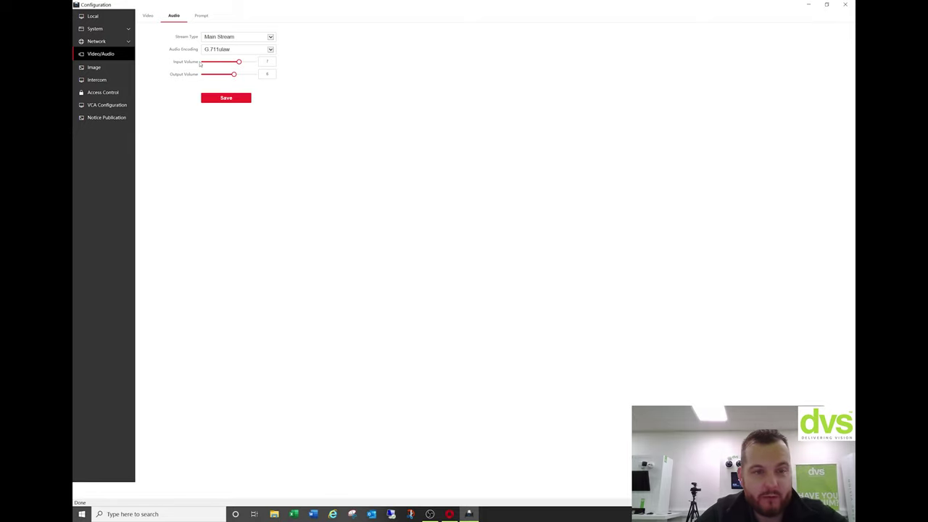
click(207, 15)
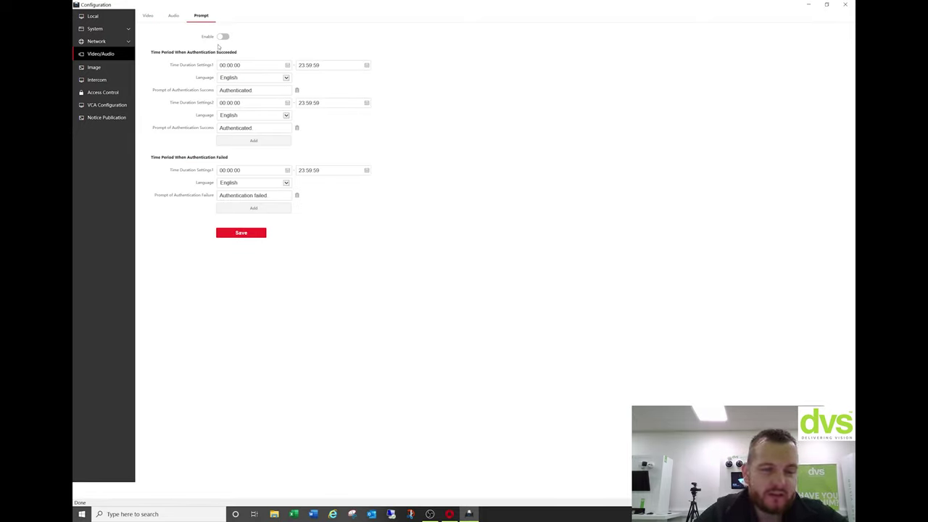
Turn on authentication voice prompts and set the success prompt to 'Welcome to DVS'.
click(222, 36)
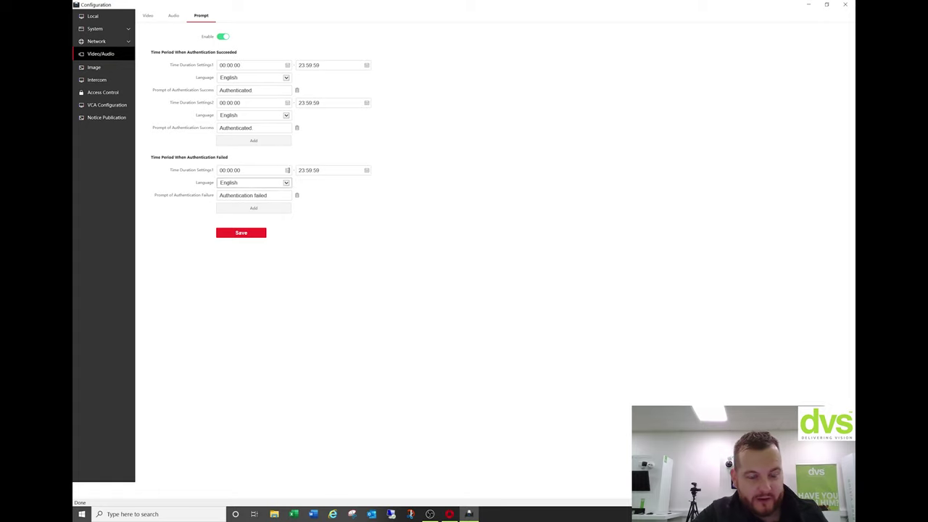
double_click(259, 90)
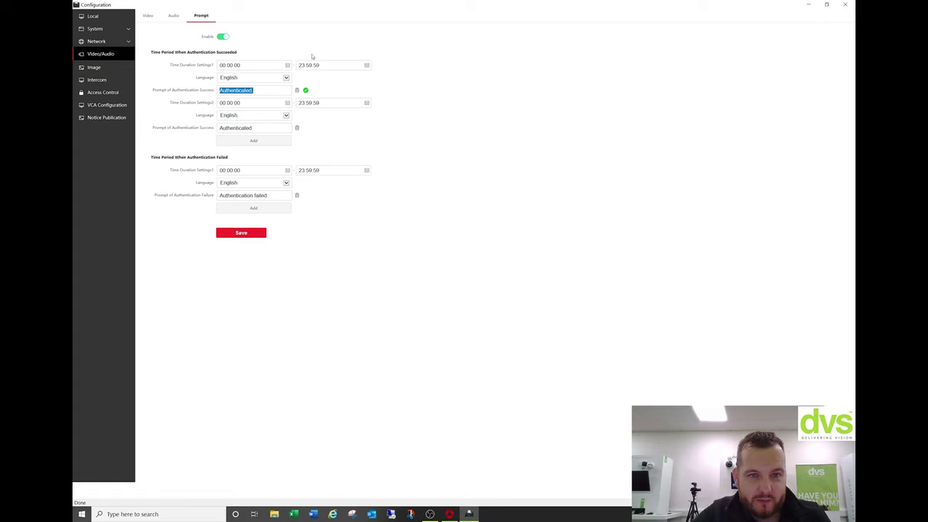
click(255, 81)
click(348, 81)
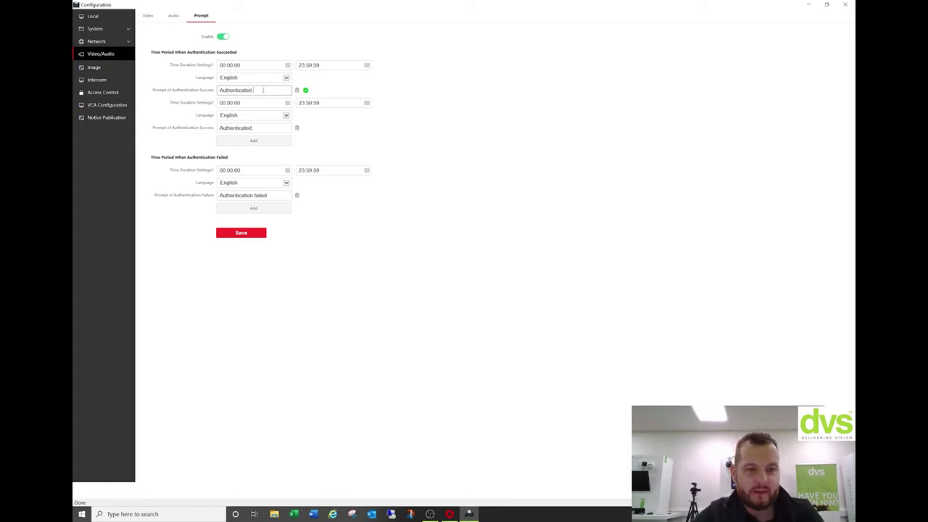
double_click(262, 90)
text(Welcome to DVS)
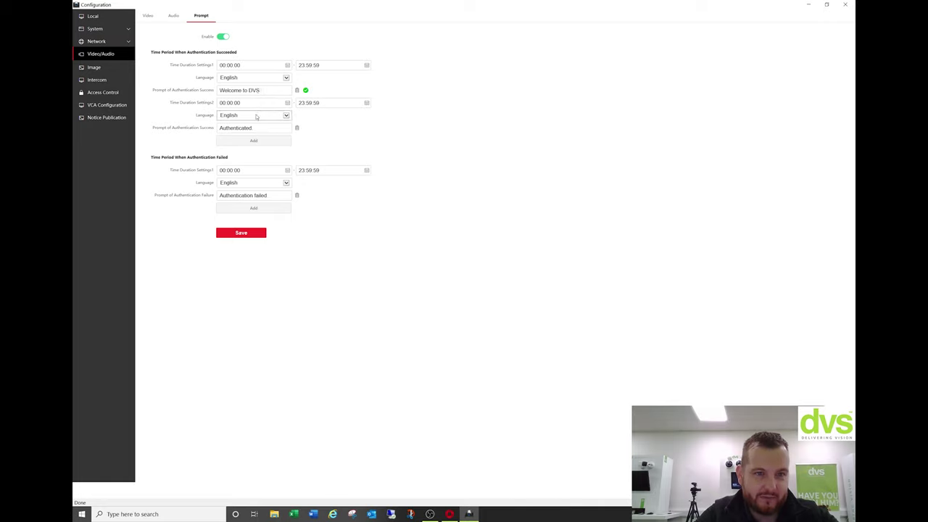
Delete the second time period, set the failure prompt to 'Please wait for security', and view intercom settings.
click(296, 127)
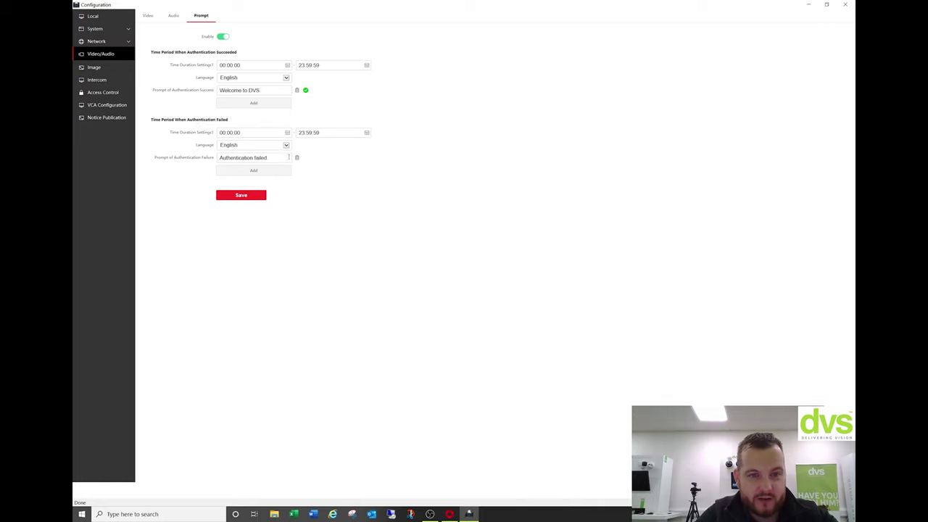
drag(287, 157, 220, 147)
text(Please wait for security)
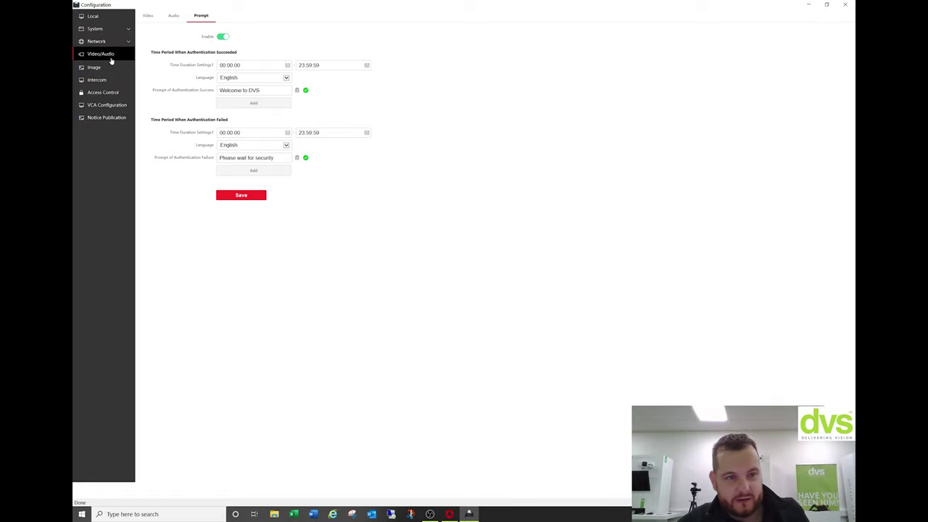
click(87, 79)
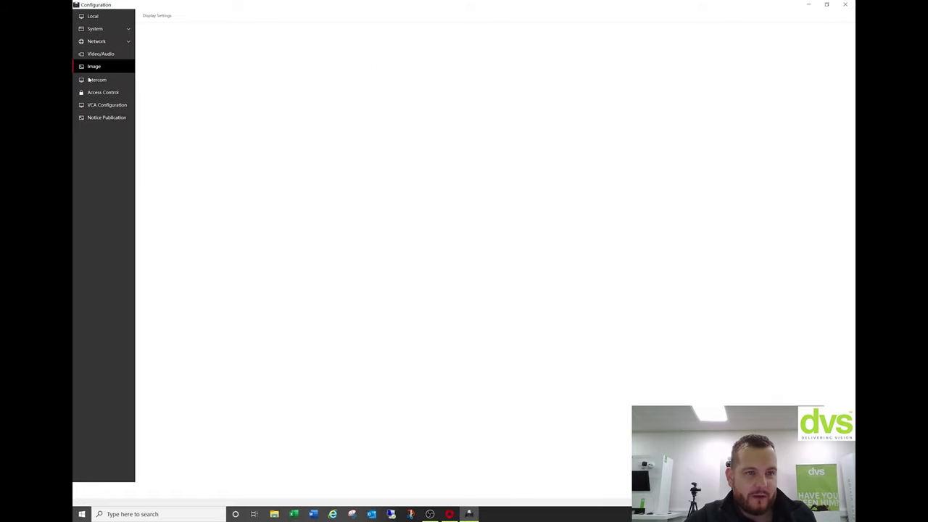
click(94, 79)
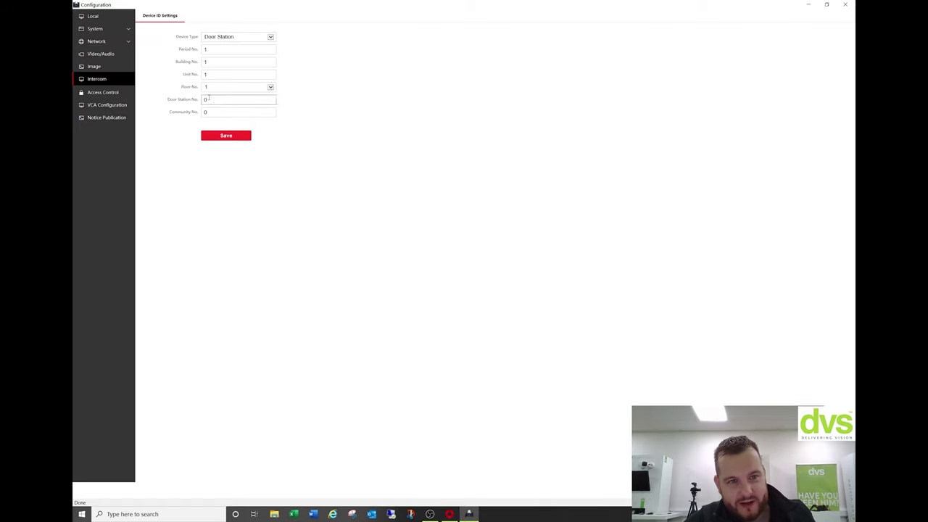
Name Door1 'DVS' in Door Parameters, trimming the invalid 'Demo Room' part, and save.
click(109, 94)
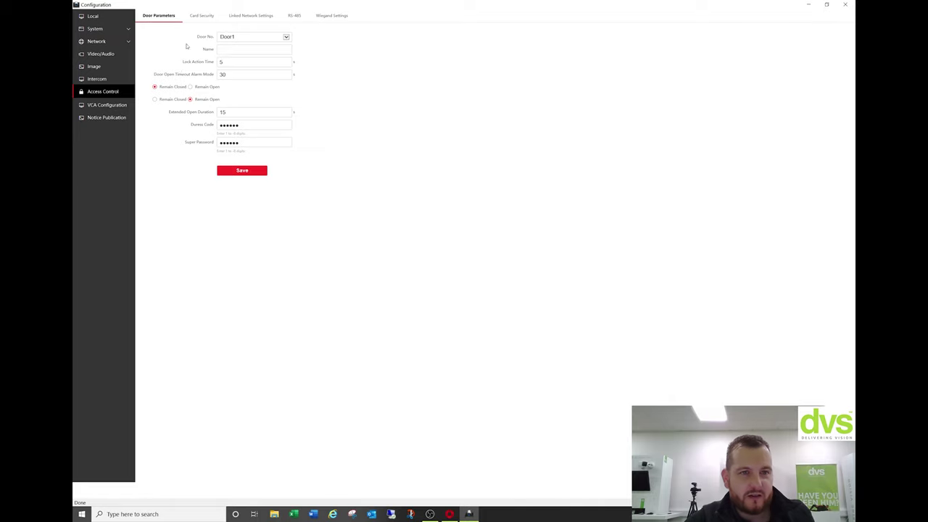
click(247, 47)
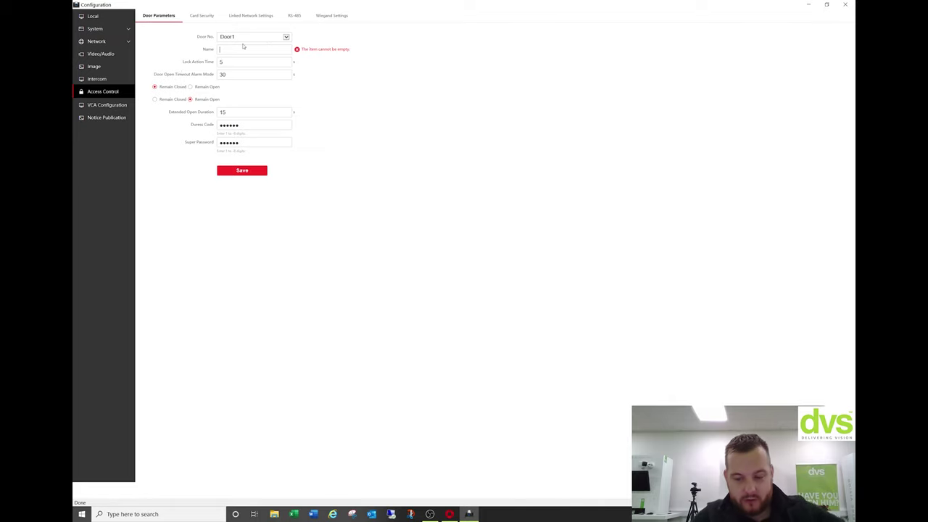
text(DVS Demo Room)
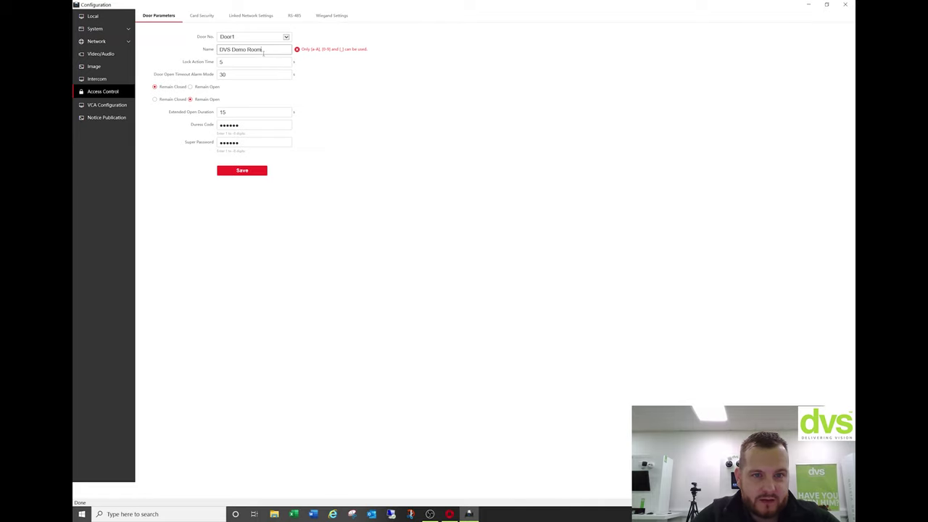
drag(263, 49, 232, 49)
key(BackSpace)
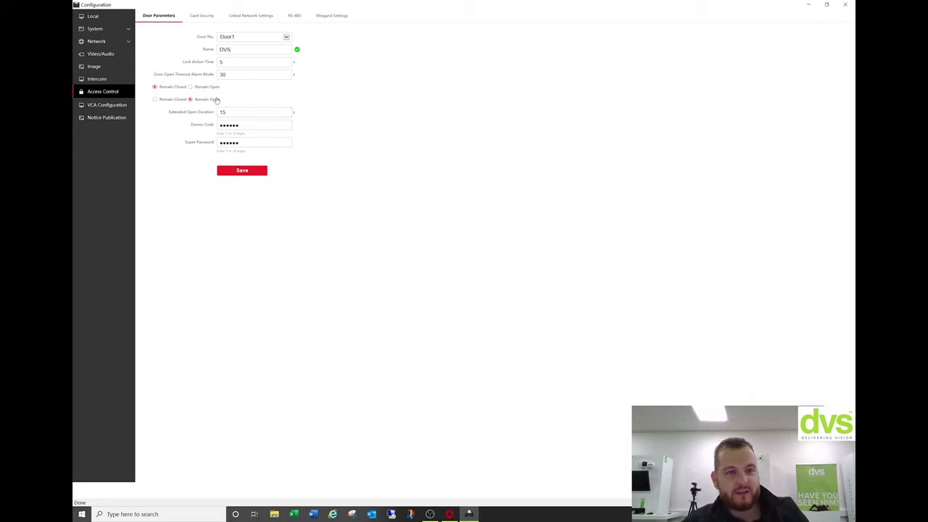
click(220, 170)
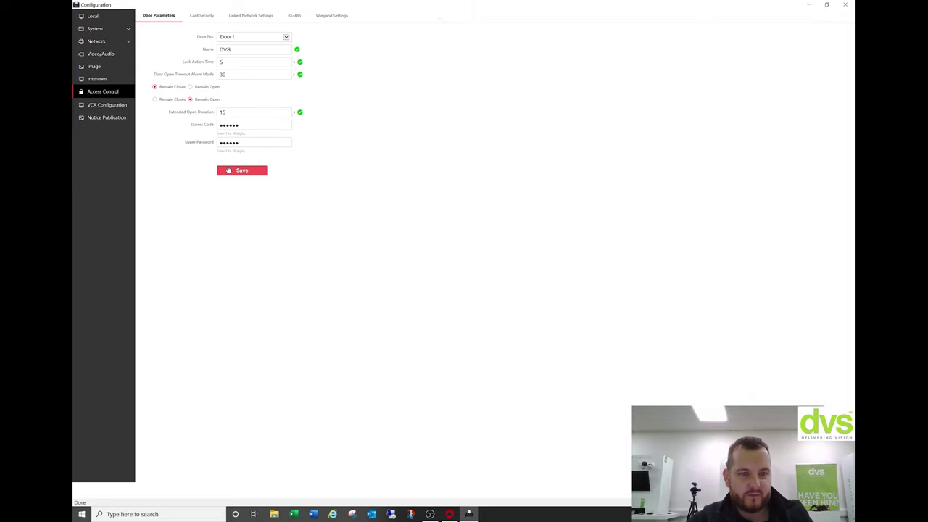
Go to Linked Network Settings, select the Master Station IP, and start a Windows search.
click(210, 22)
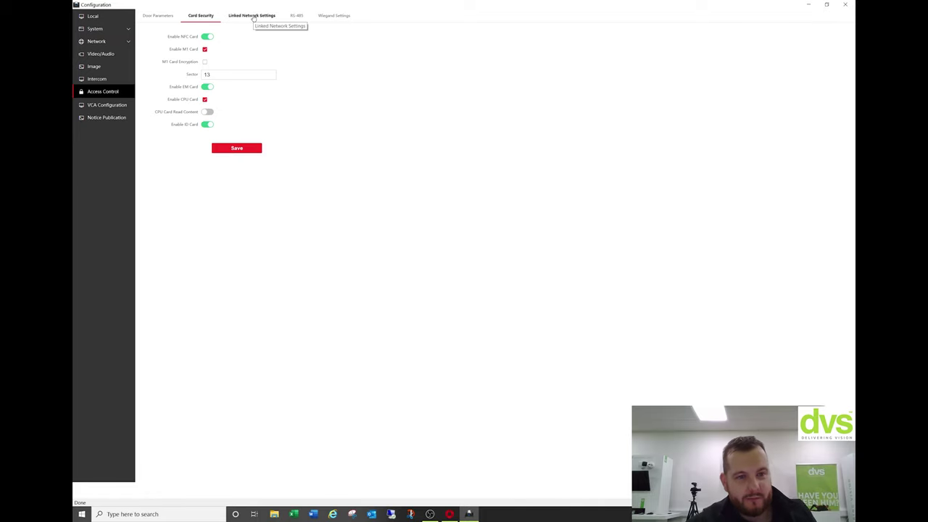
click(253, 16)
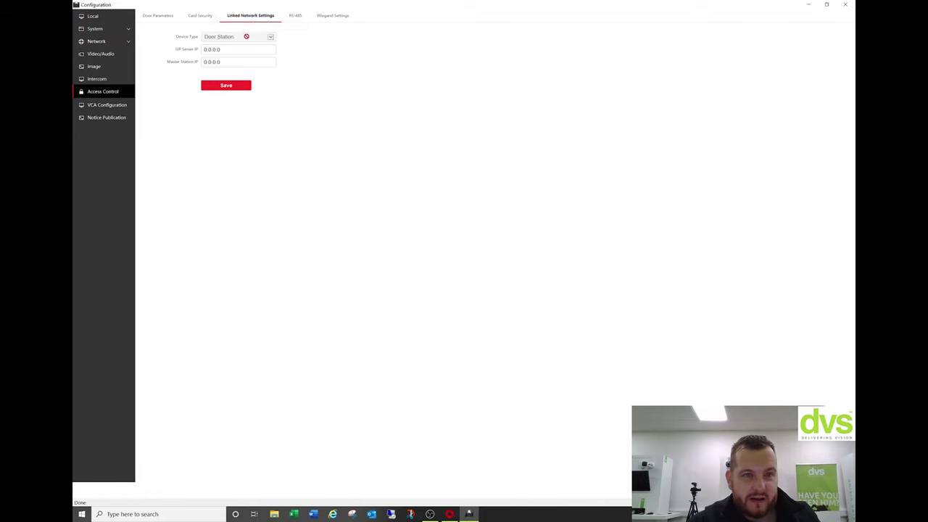
double_click(213, 61)
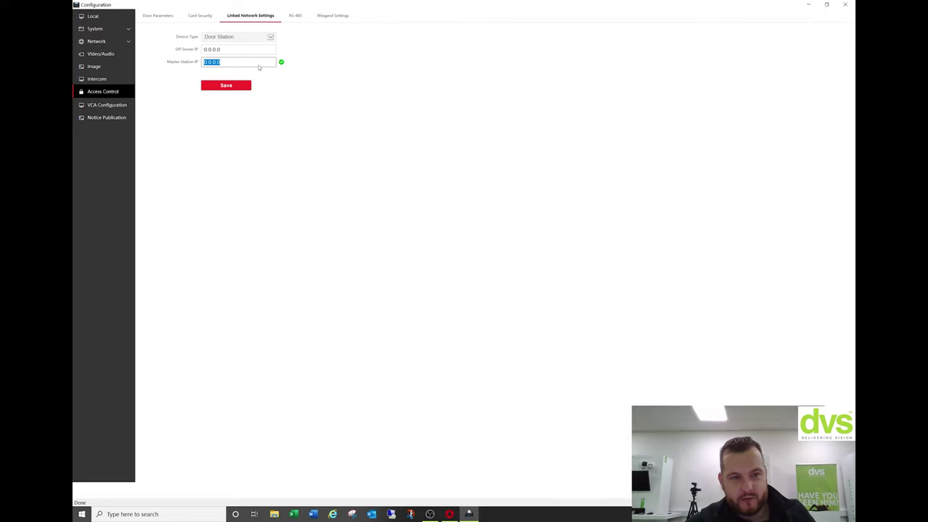
click(133, 514)
Launch Command Prompt via 'cmd', run ipconfig to read IPv4 192.168.0.125, then close it.
text(cmd)
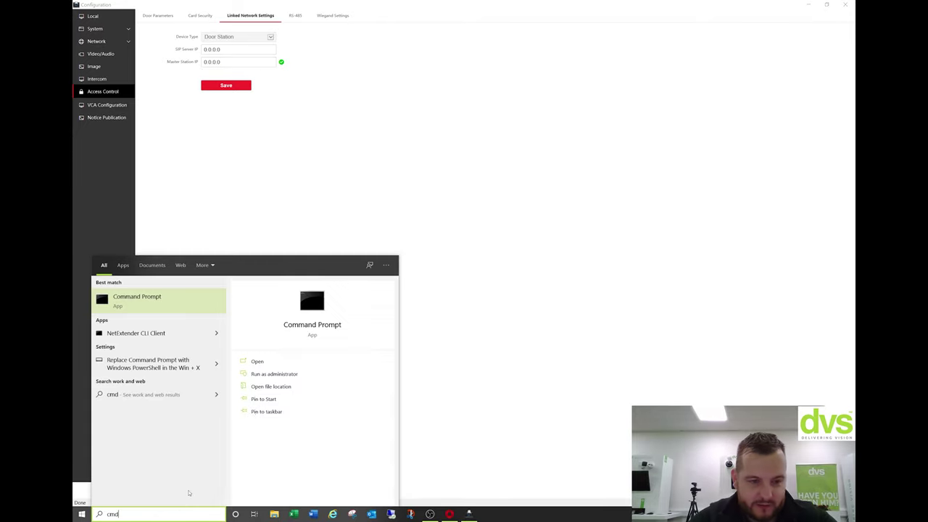
click(192, 296)
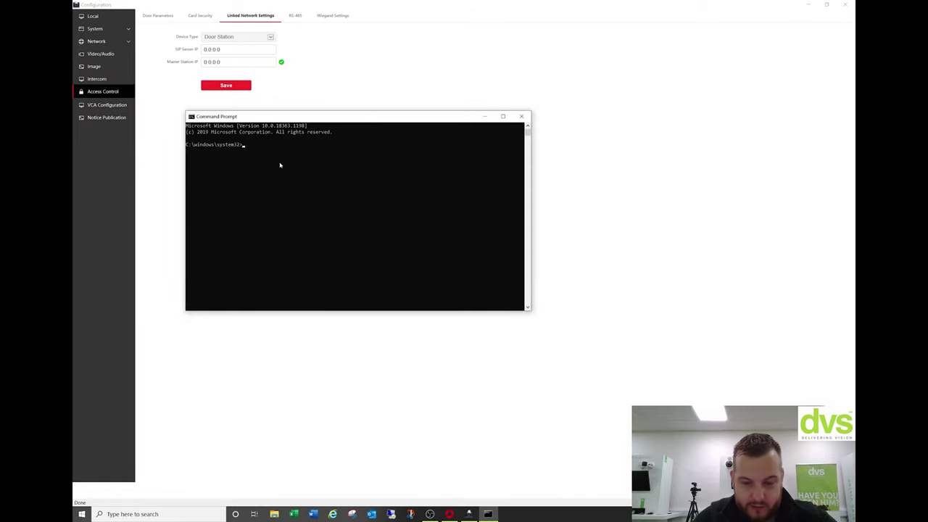
text(ipconfig)
key(Return)
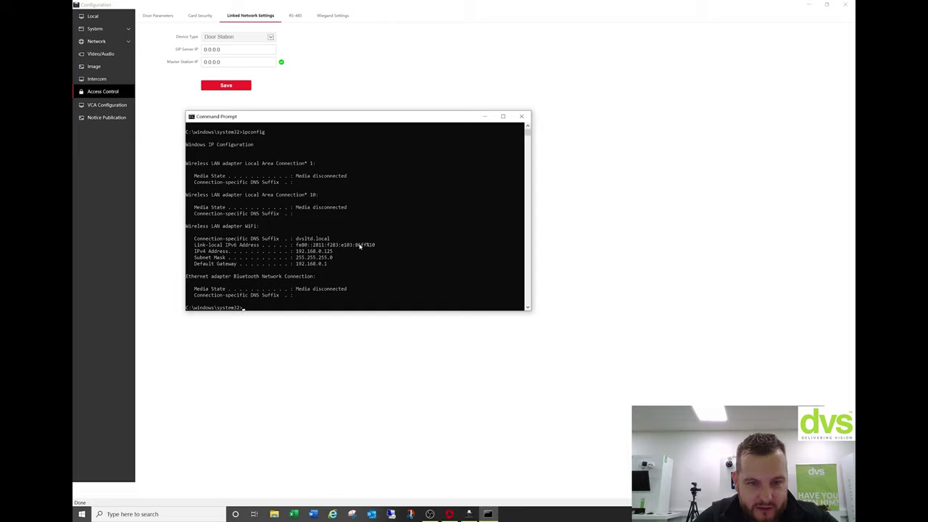
click(521, 116)
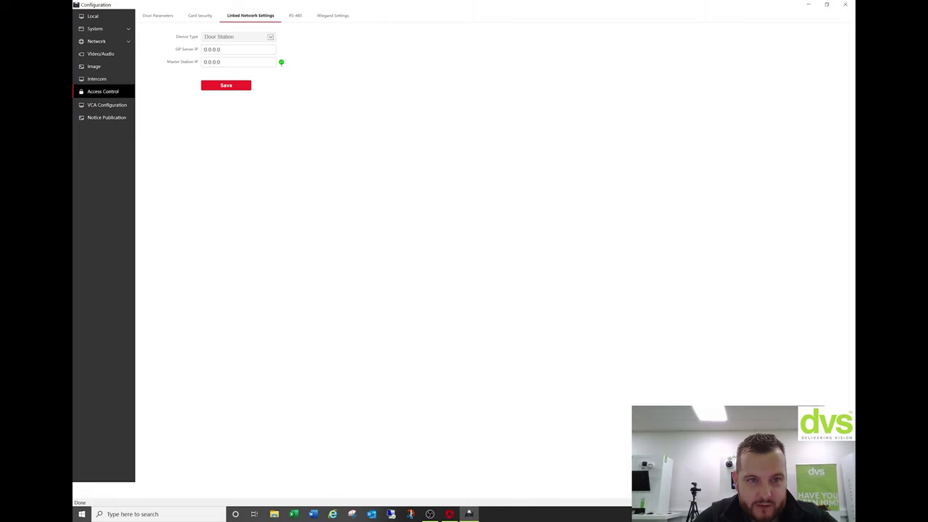
Change the Master Station IP to 192.168.0.125, save it, and move to RS-485 settings.
double_click(211, 61)
text(192.168.0.12)
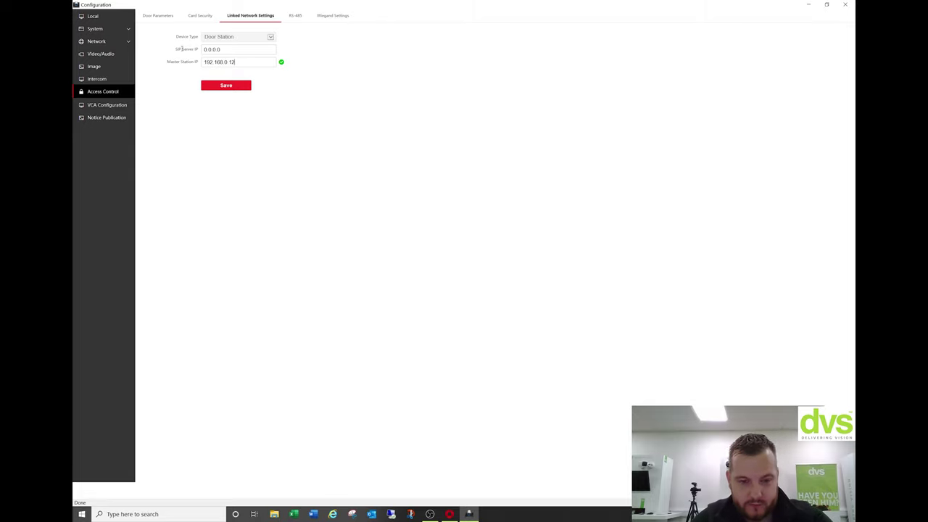
text(5)
click(214, 89)
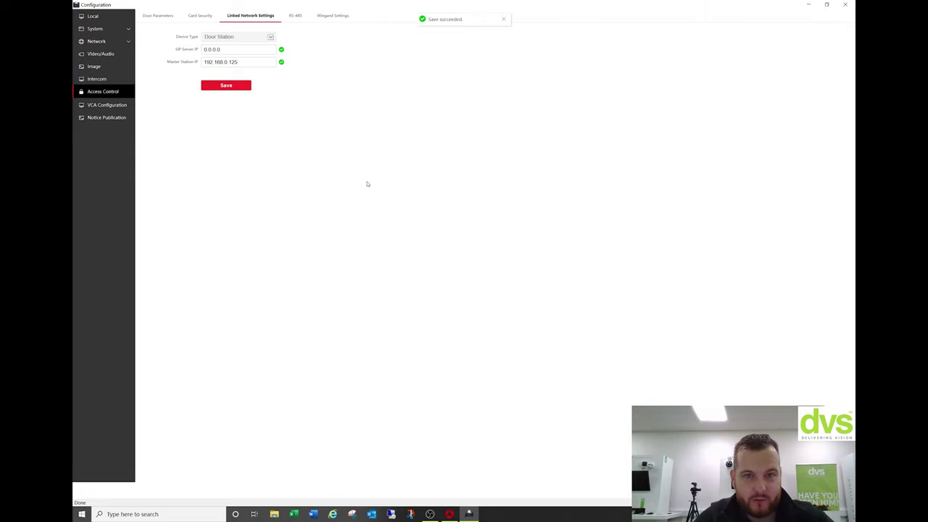
click(296, 18)
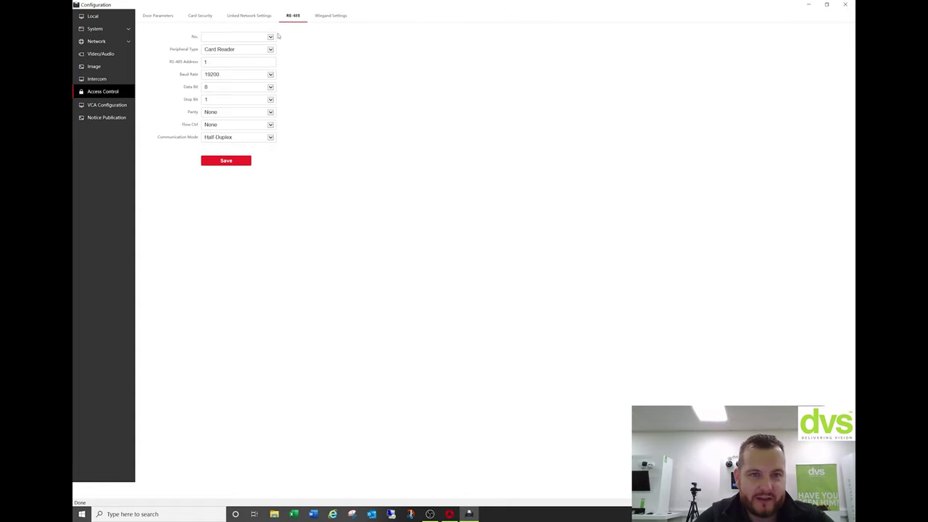
Save the Wiegand settings with Wiegand left disabled and direction set to Input.
click(272, 37)
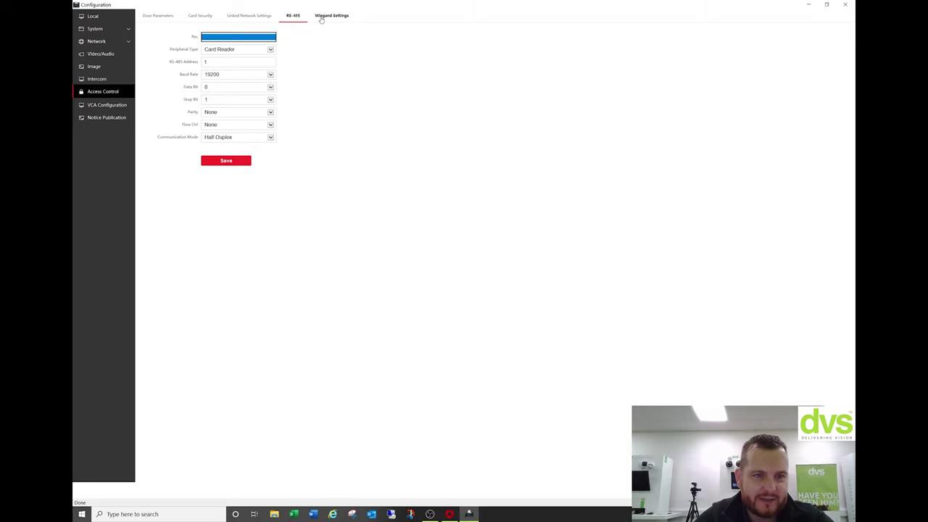
click(323, 18)
click(290, 19)
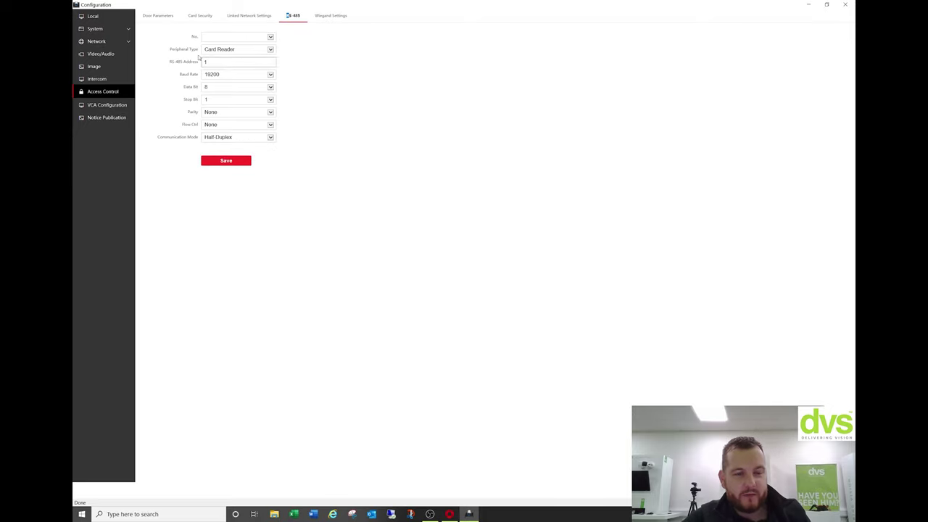
click(345, 15)
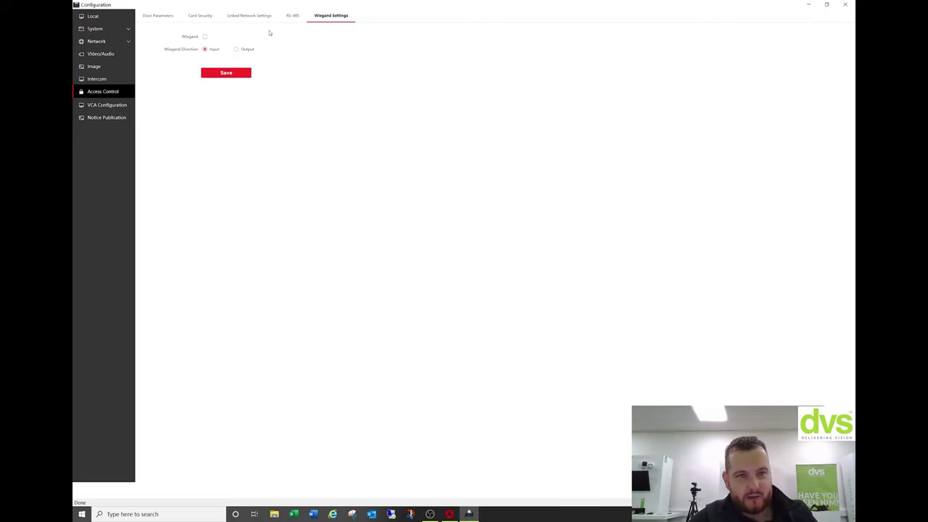
click(205, 36)
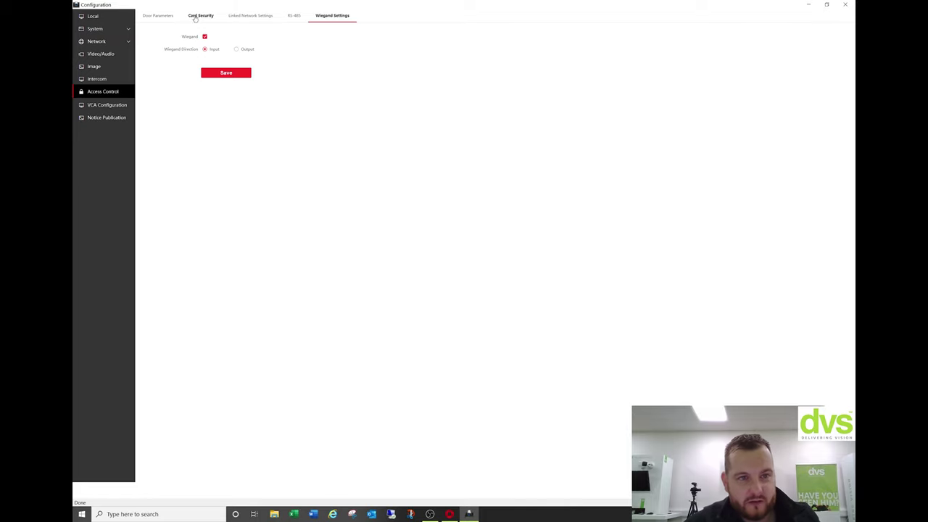
click(206, 37)
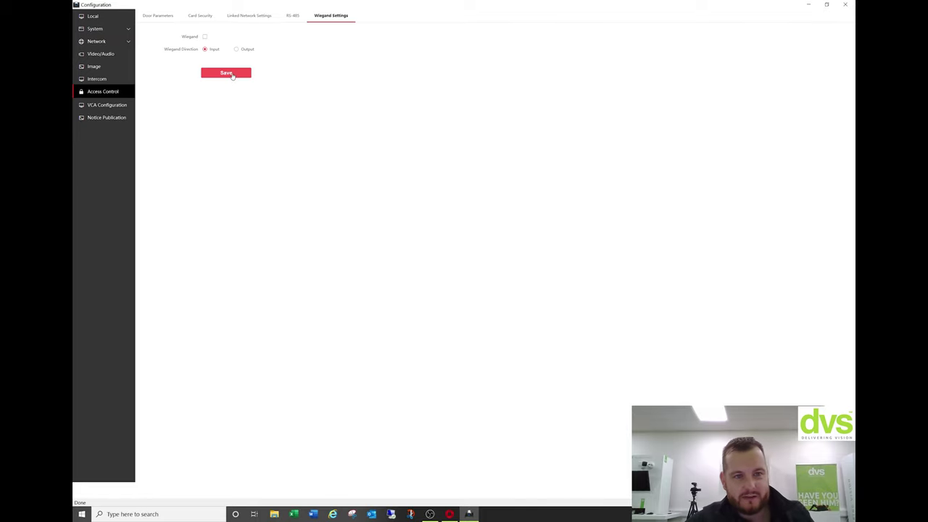
click(233, 76)
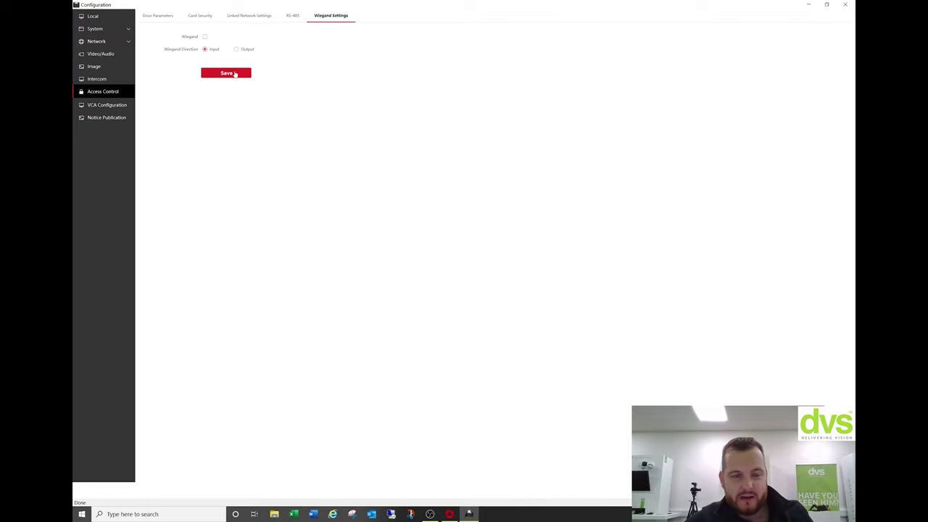
click(109, 106)
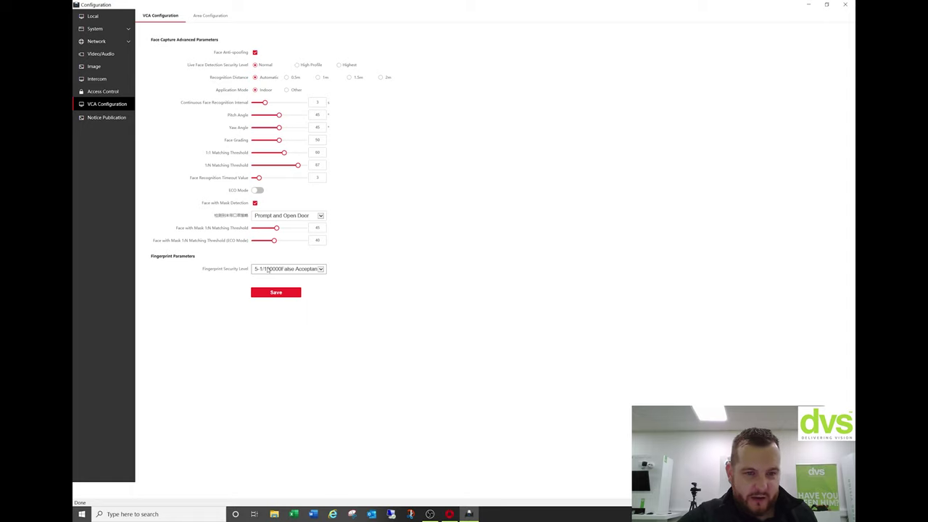
Keep fingerprint security level at 5-1/100000 False Acceptance Rate and save the VCA parameters.
click(276, 268)
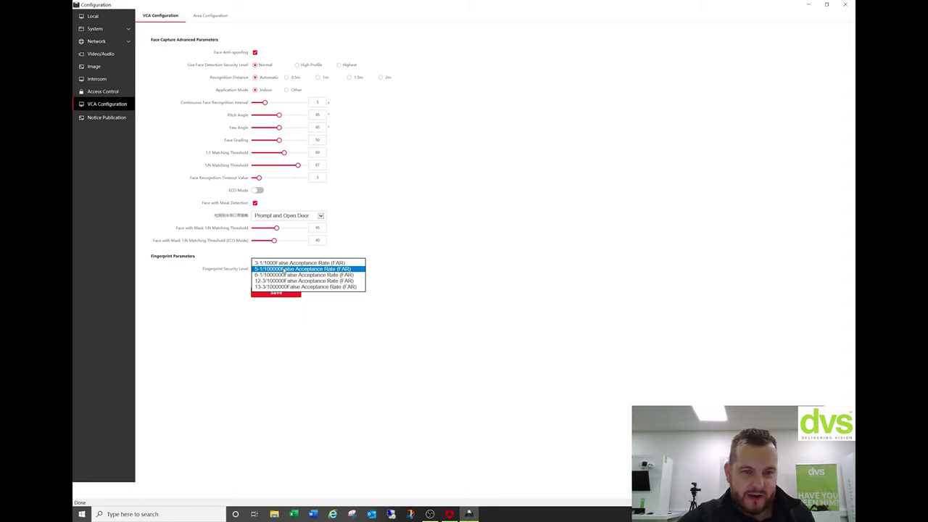
drag(399, 261, 277, 294)
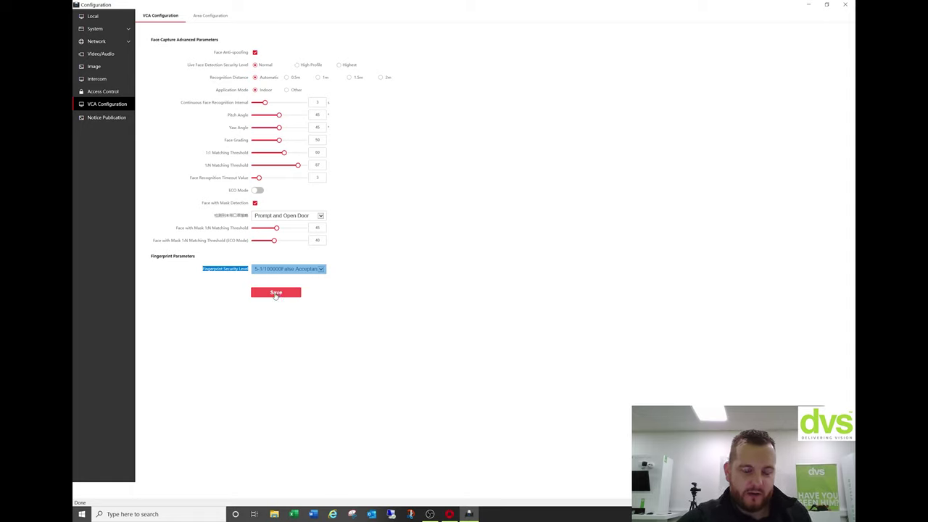
click(275, 294)
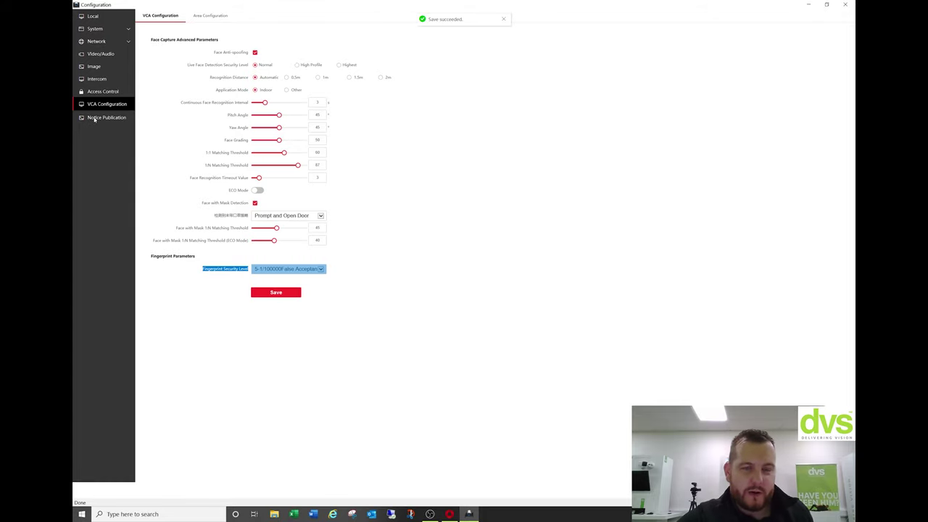
In Notice Publication, set sleep time to 20 seconds after 10 is rejected, and save.
click(94, 118)
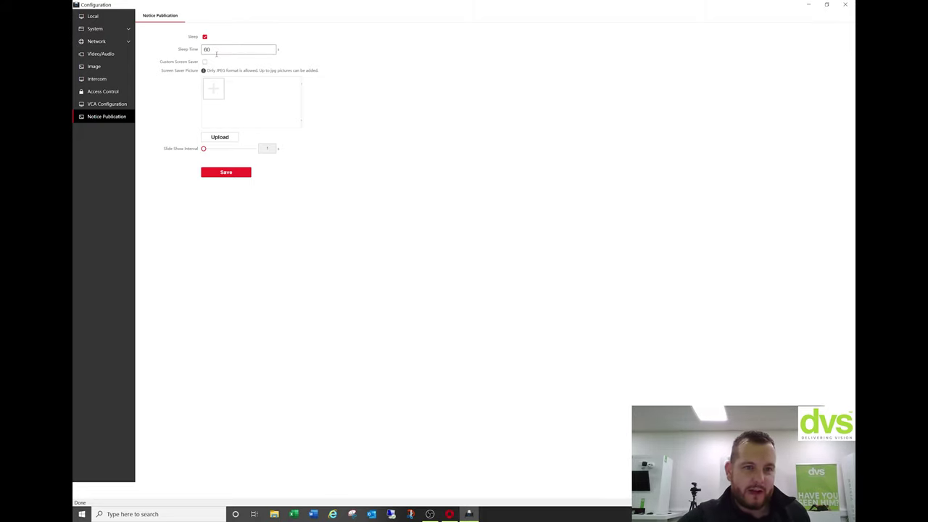
double_click(208, 49)
key(BackSpace)
text(10)
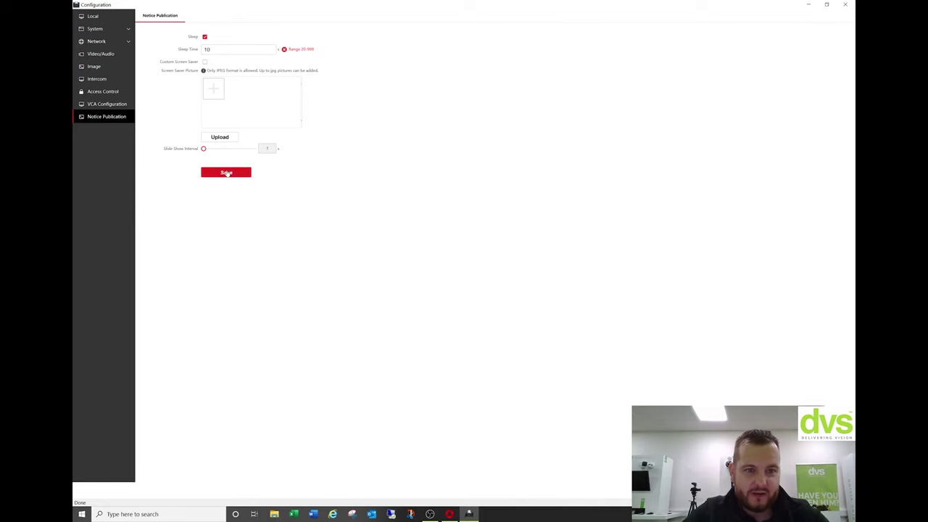
double_click(216, 51)
text(20)
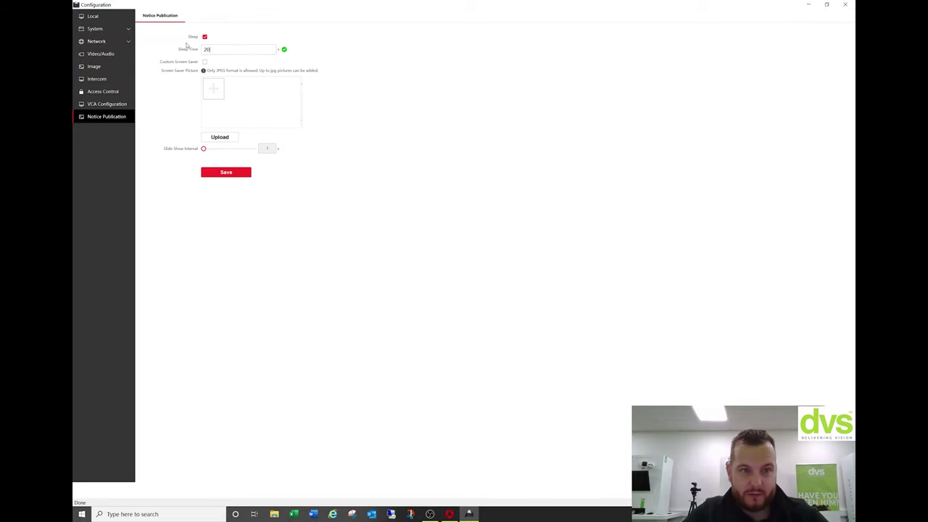
click(245, 176)
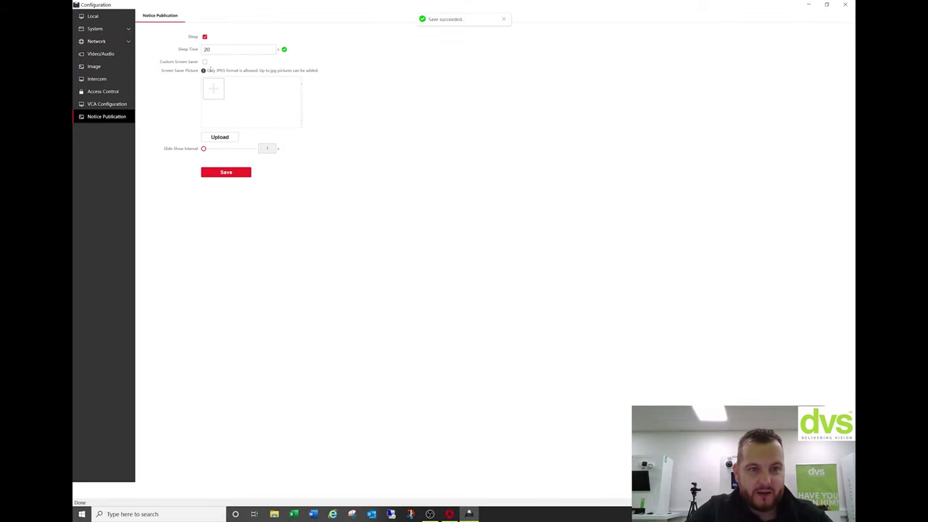
Upload the tiger photo from the Pictures folder as a screen saver picture.
click(205, 62)
click(214, 88)
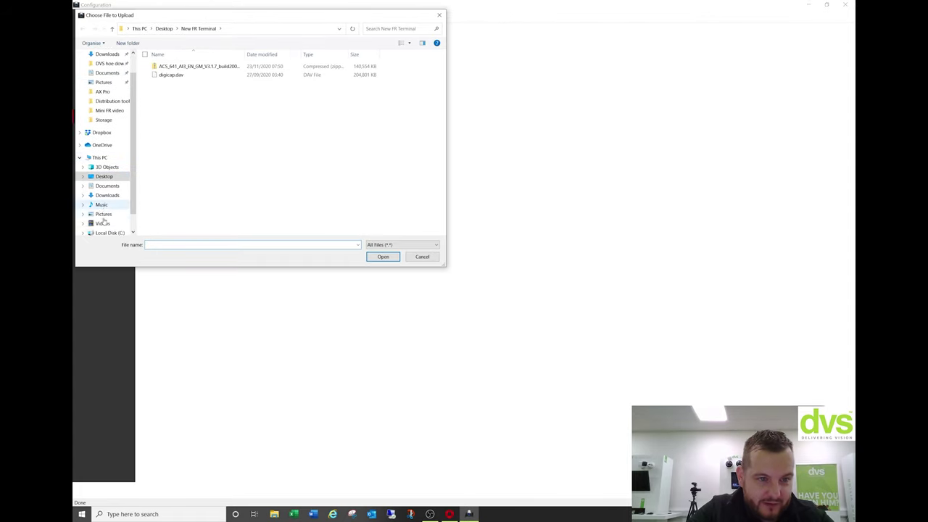
click(106, 210)
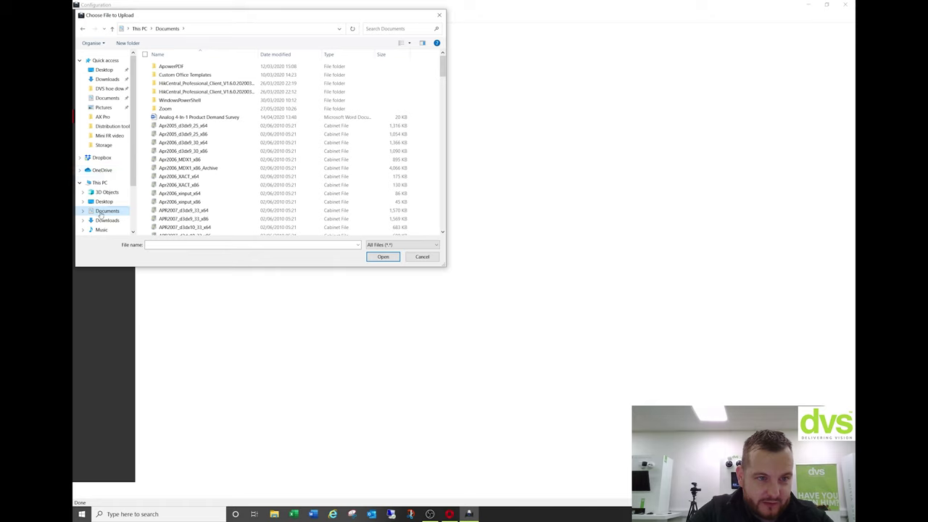
scroll(102, 213, down, 1)
click(102, 213)
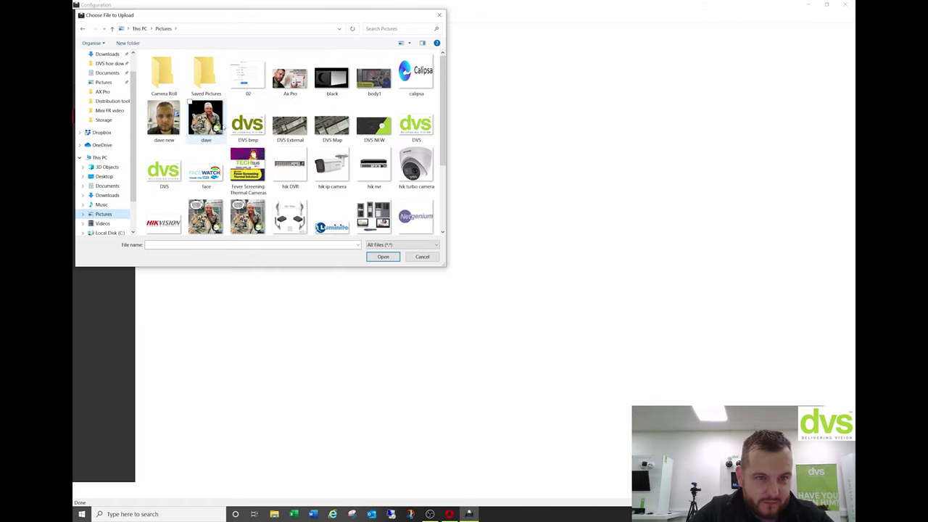
click(206, 116)
scroll(232, 145, down, 1)
click(248, 152)
click(383, 256)
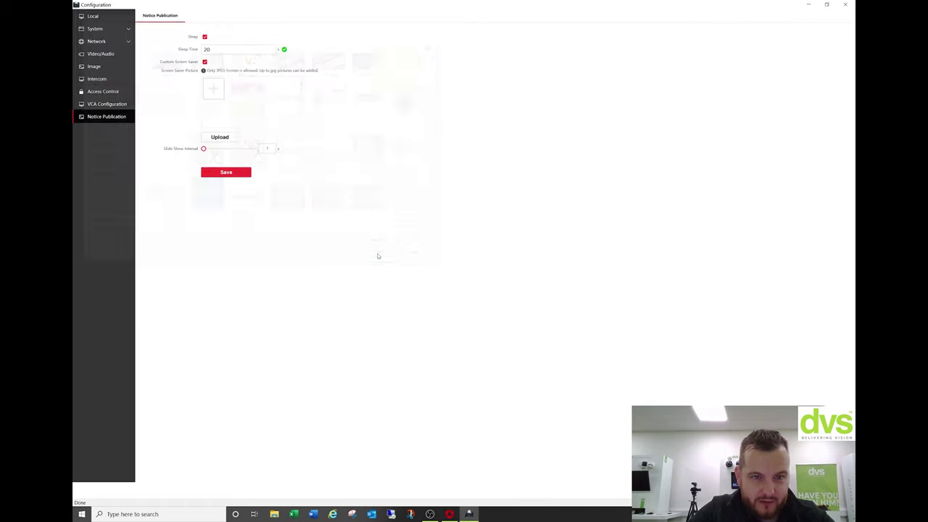
click(222, 139)
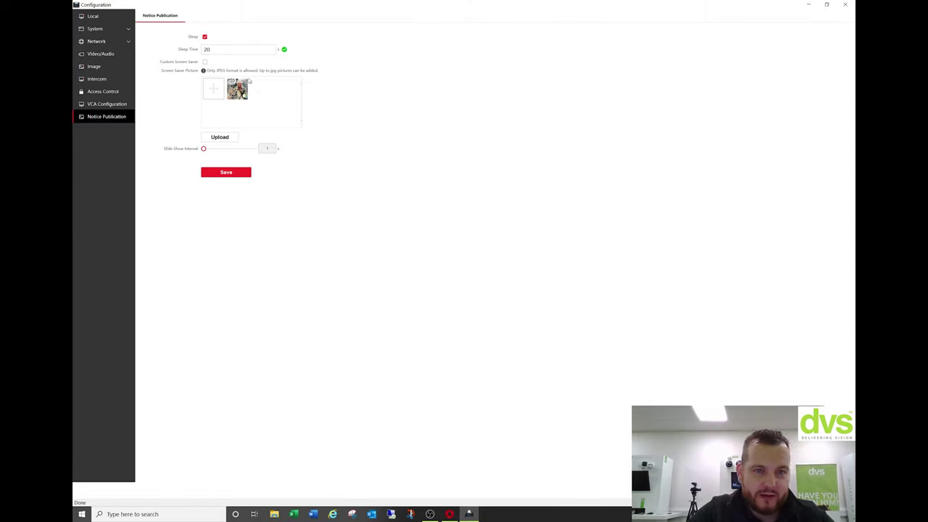
Upload another screen saver image, enable the custom screen saver, and save.
click(214, 90)
click(166, 171)
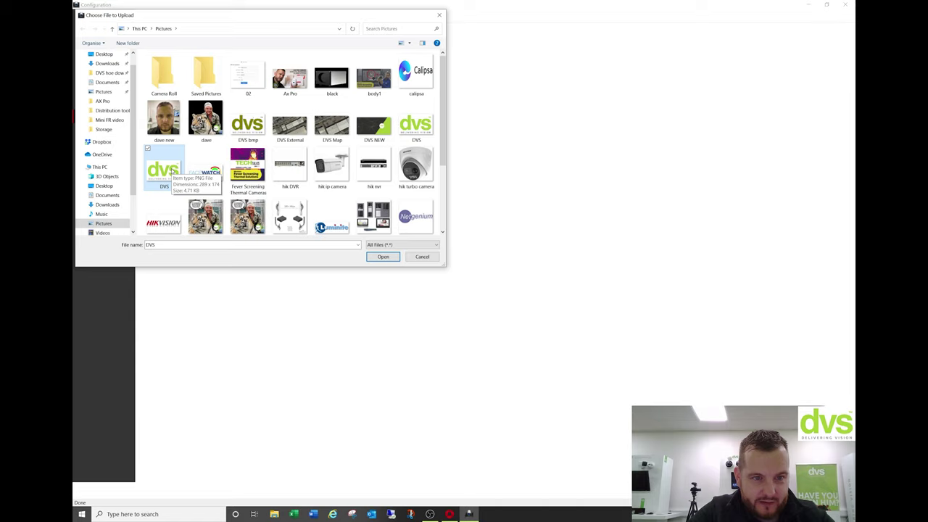
scroll(405, 174, down, 5)
click(413, 163)
click(383, 256)
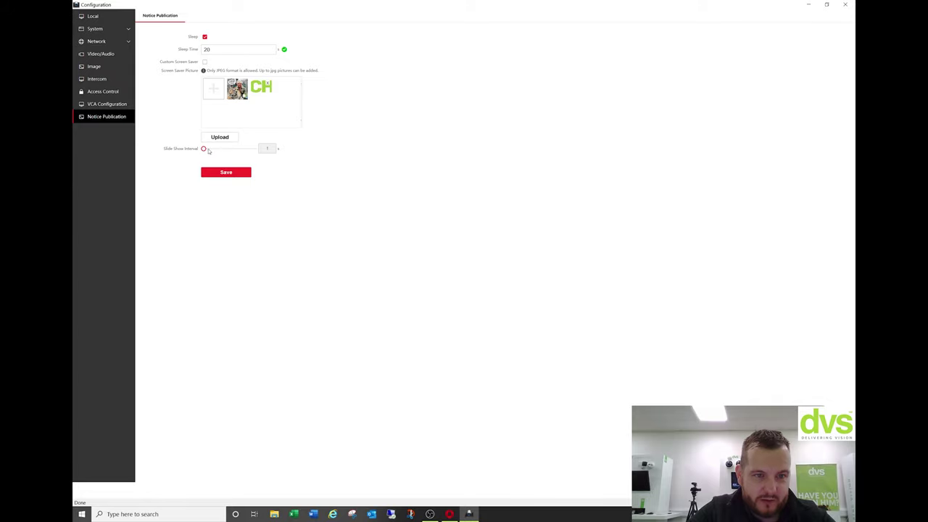
click(218, 142)
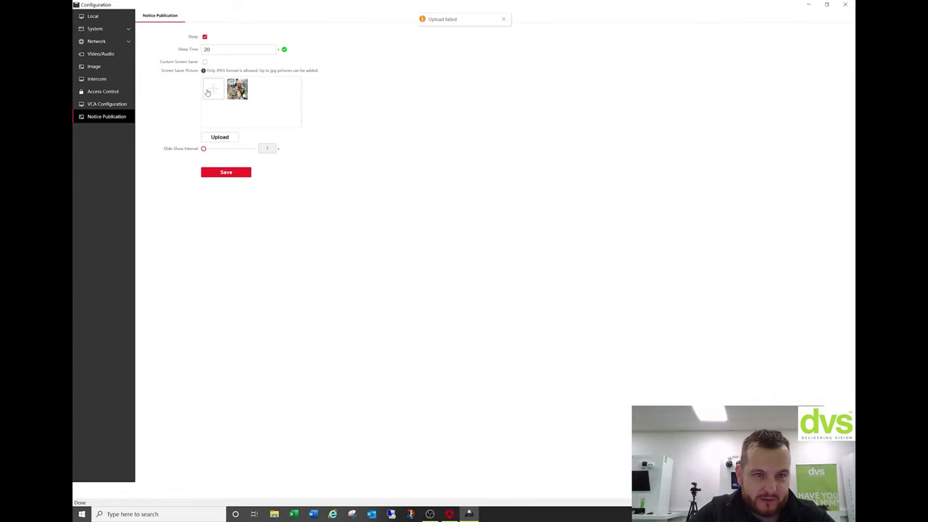
click(204, 62)
click(237, 175)
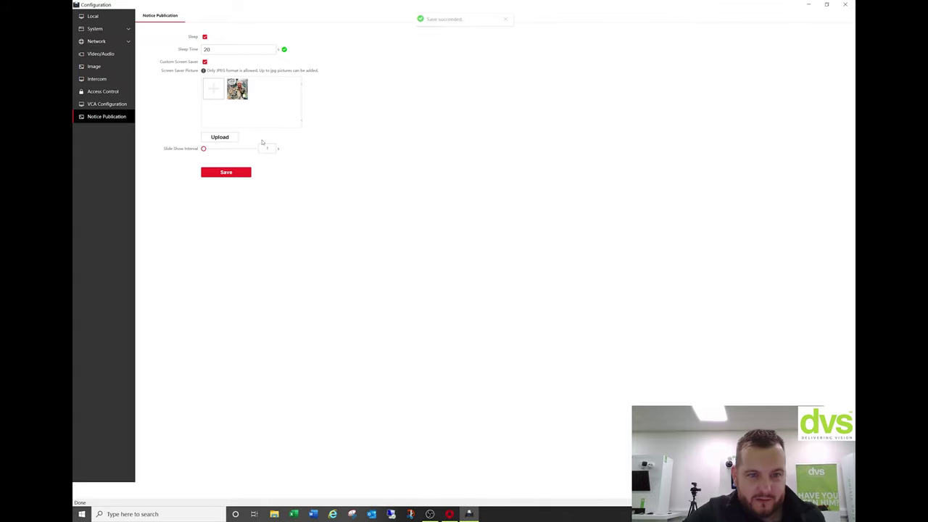
Add the DVS NEW image, set slide show interval to 3, save, and close configuration.
click(214, 92)
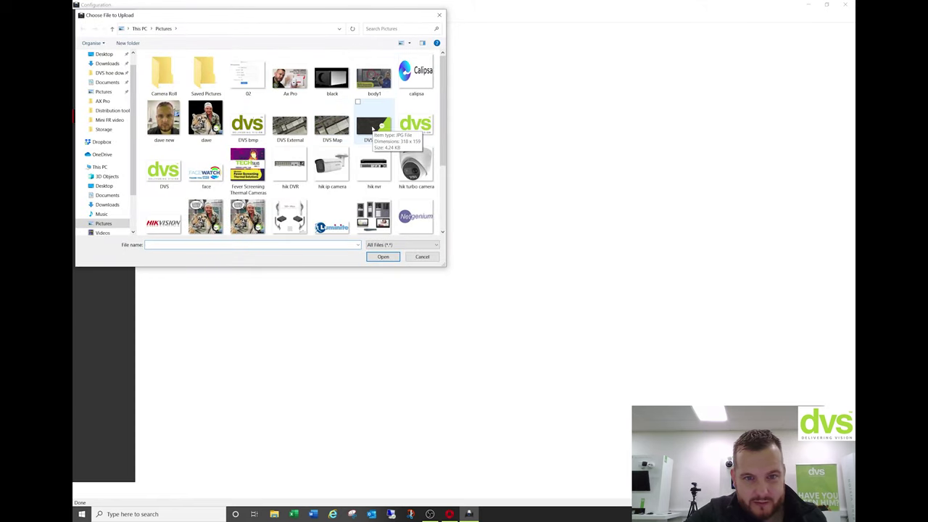
click(373, 129)
click(383, 257)
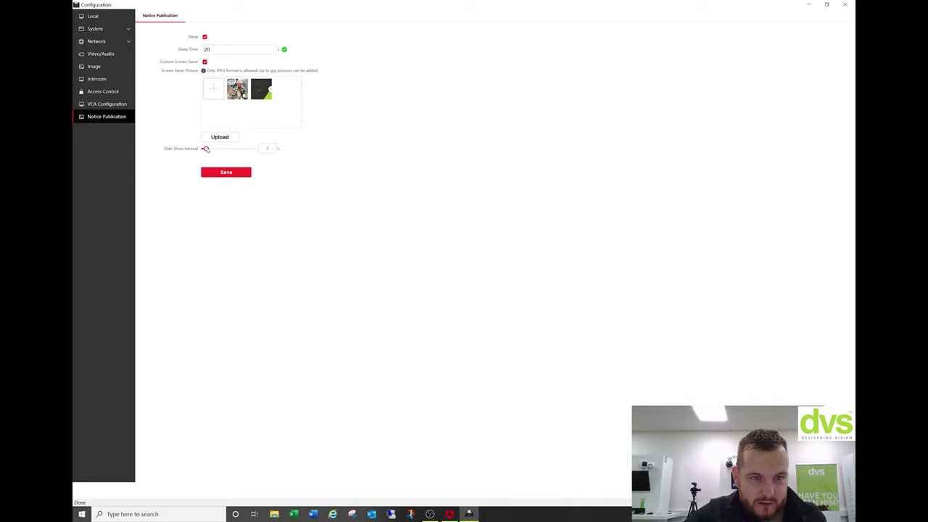
drag(204, 148, 208, 149)
click(210, 173)
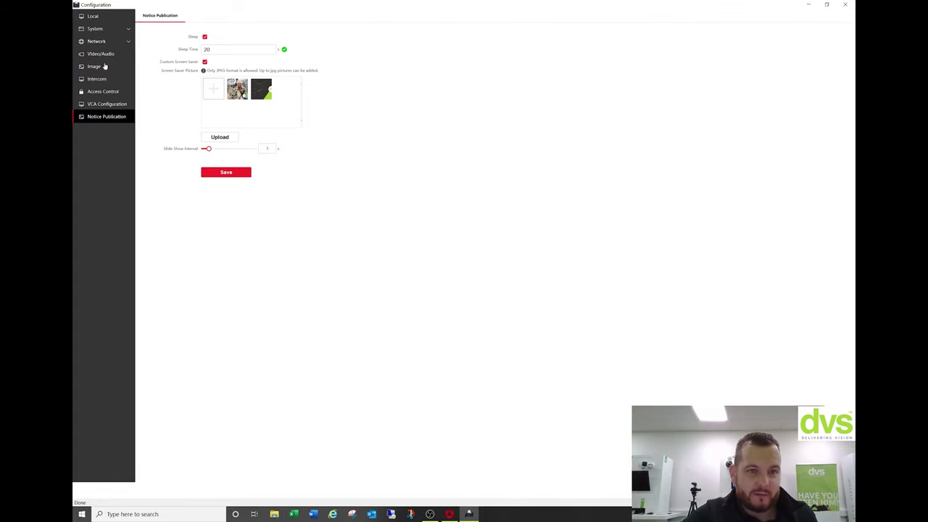
click(222, 172)
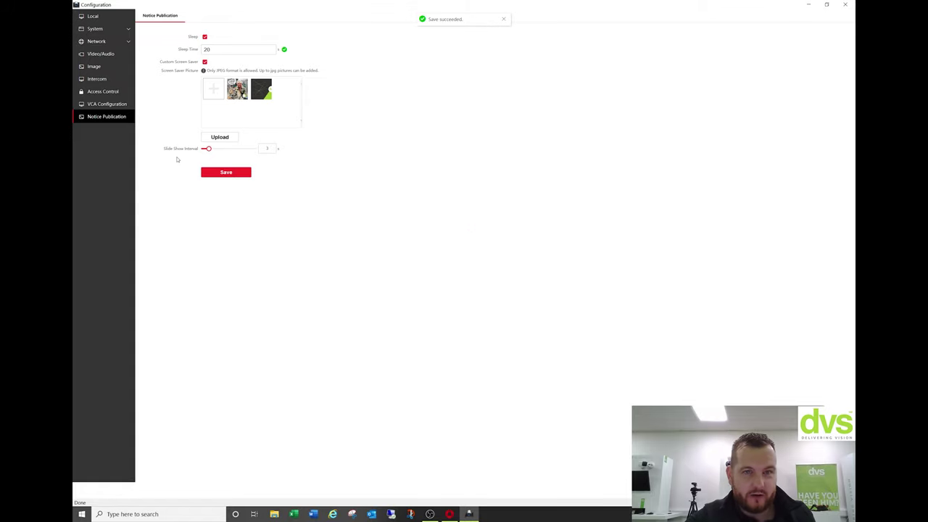
click(845, 4)
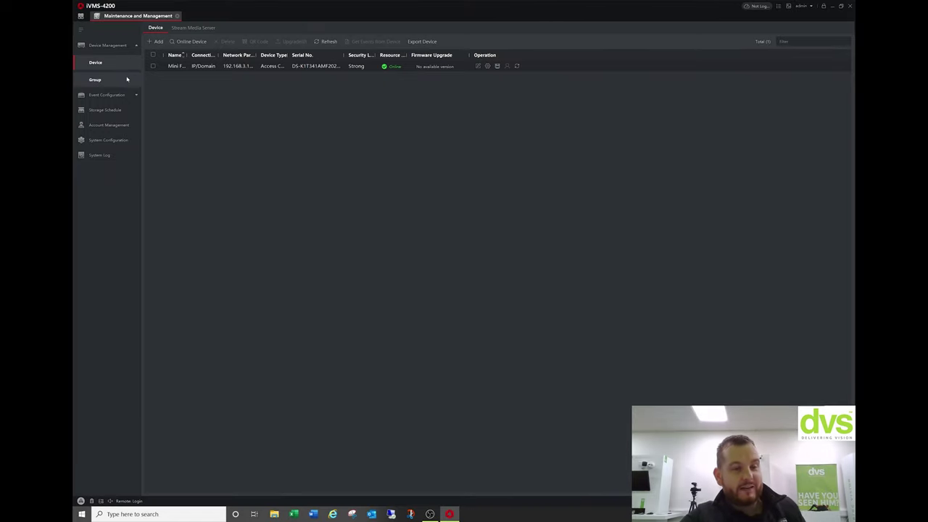
Open the Person module and rename New Organization to DVS.
click(80, 16)
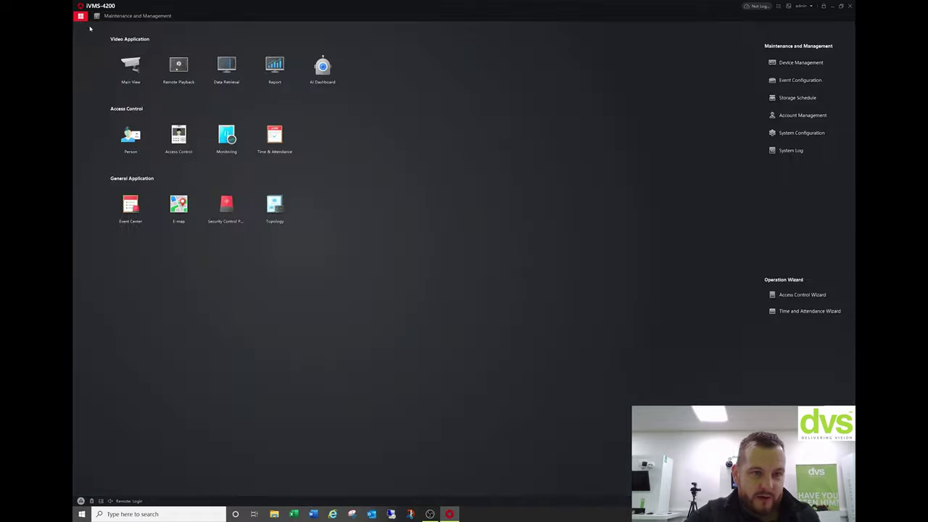
click(137, 140)
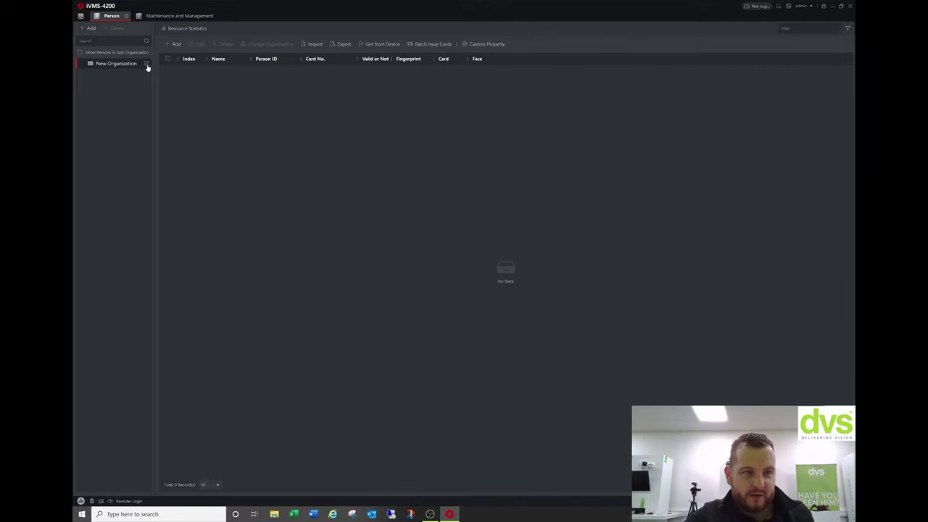
click(147, 64)
text(D)
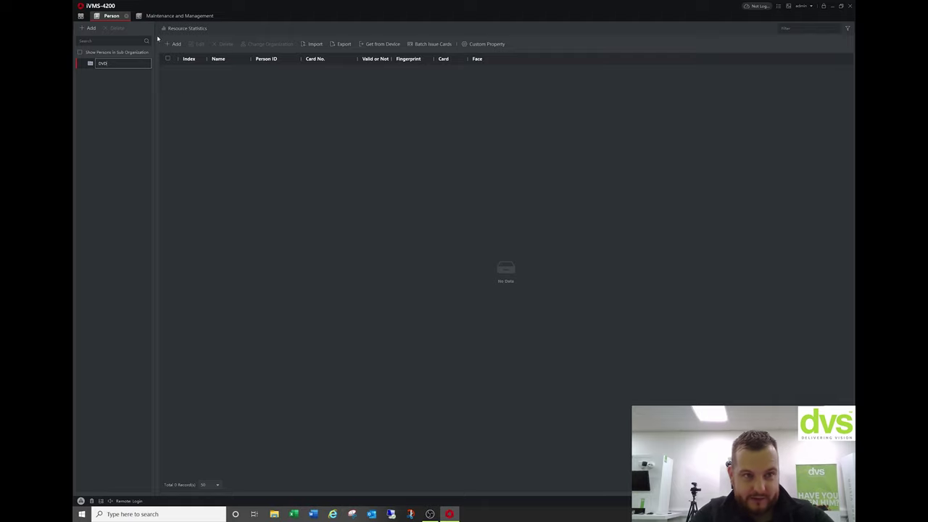
text(VS)
key(Return)
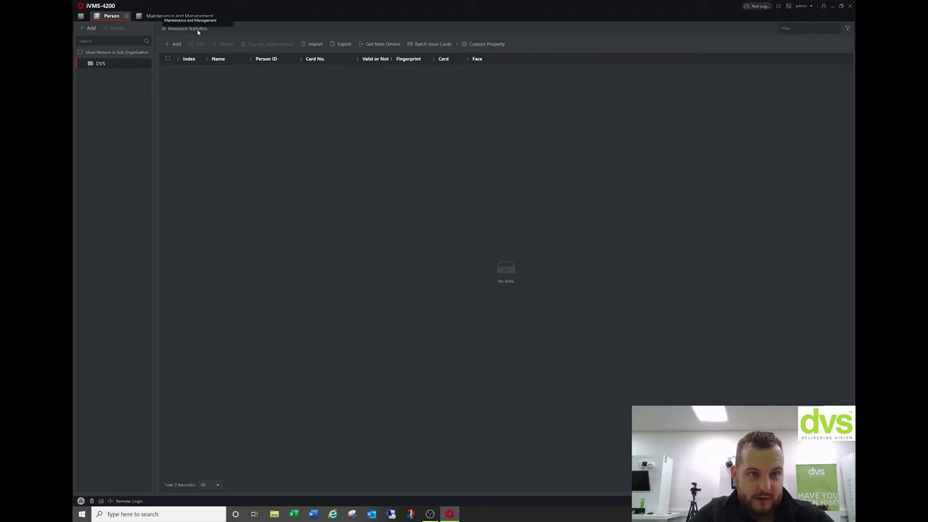
Start a new person entry and fill in the person's full name, e-mail and phone number.
click(174, 44)
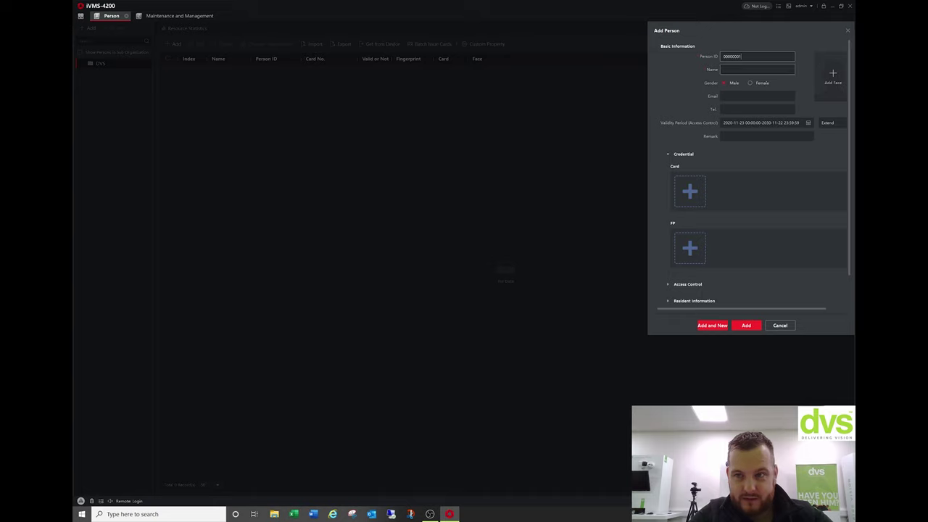
click(756, 68)
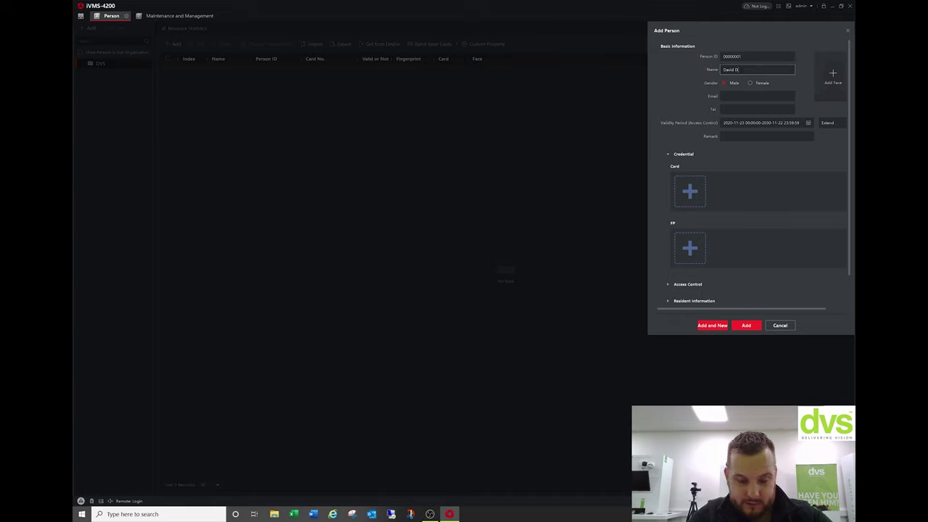
click(723, 96)
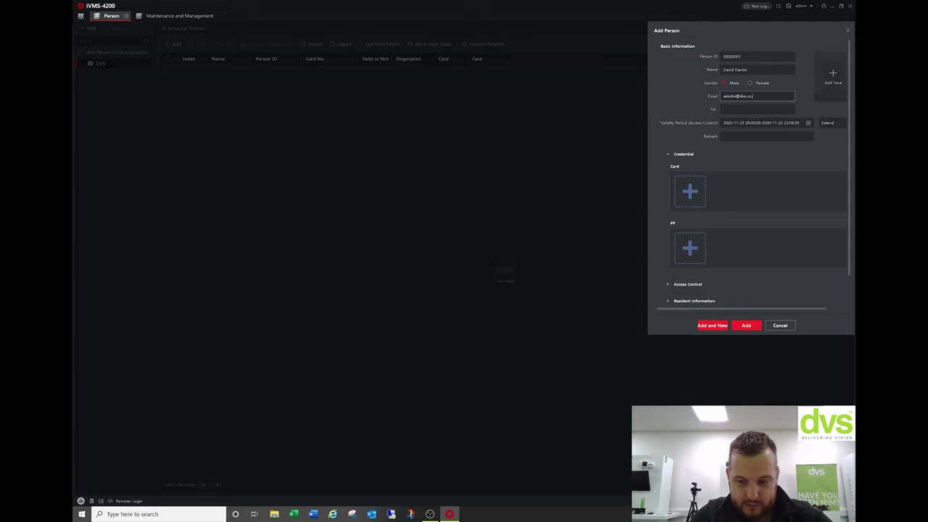
click(726, 108)
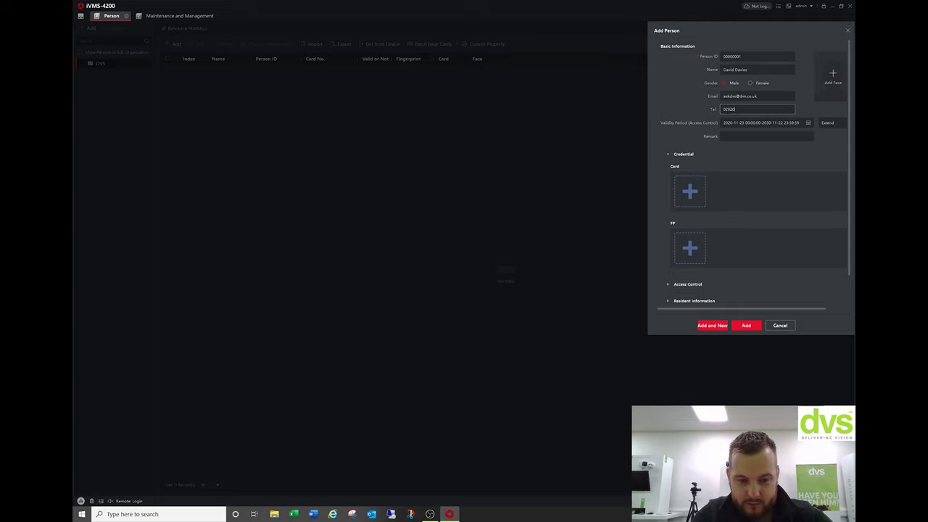
click(833, 79)
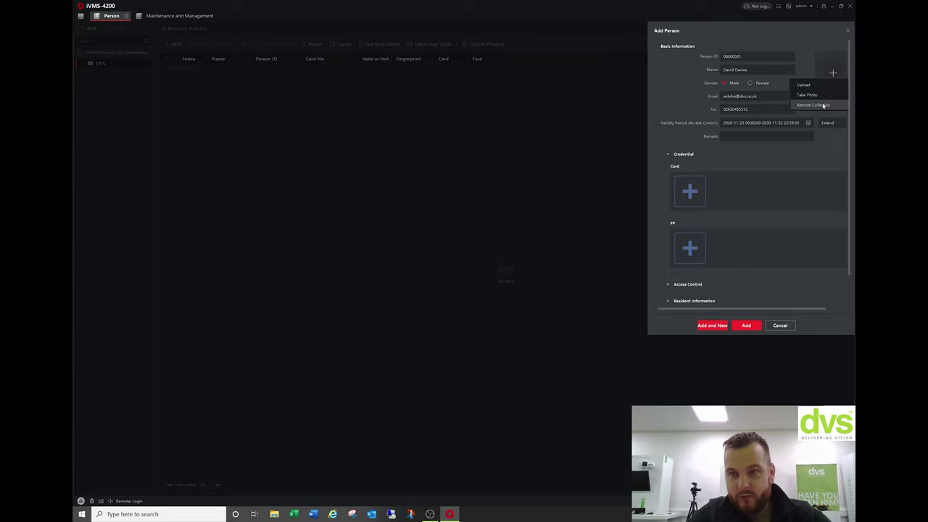
Capture the person's face remotely from the Mini FR terminal and re-enter their full name.
click(813, 105)
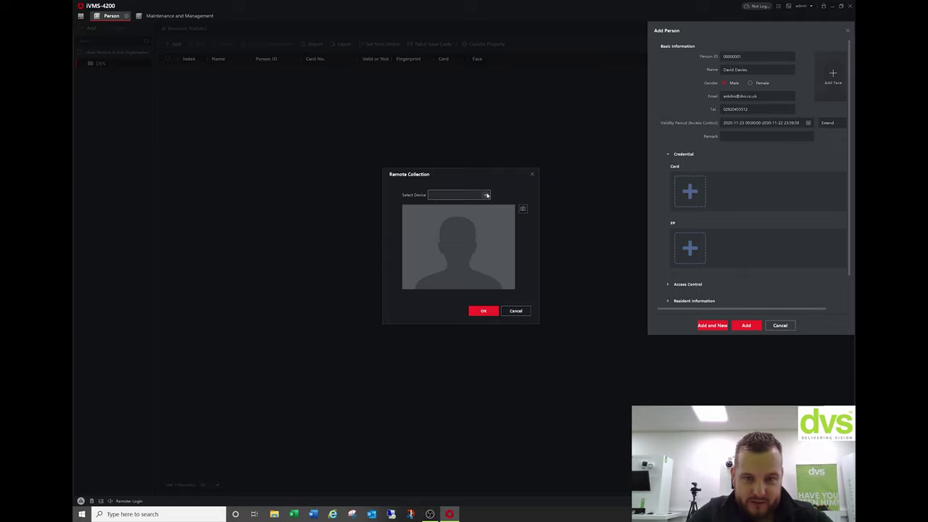
click(458, 194)
click(458, 206)
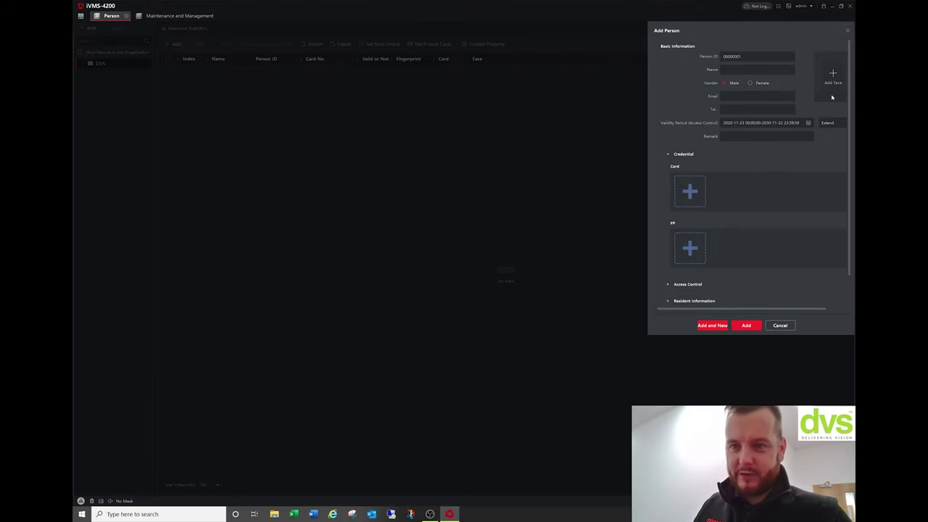
click(833, 75)
click(808, 99)
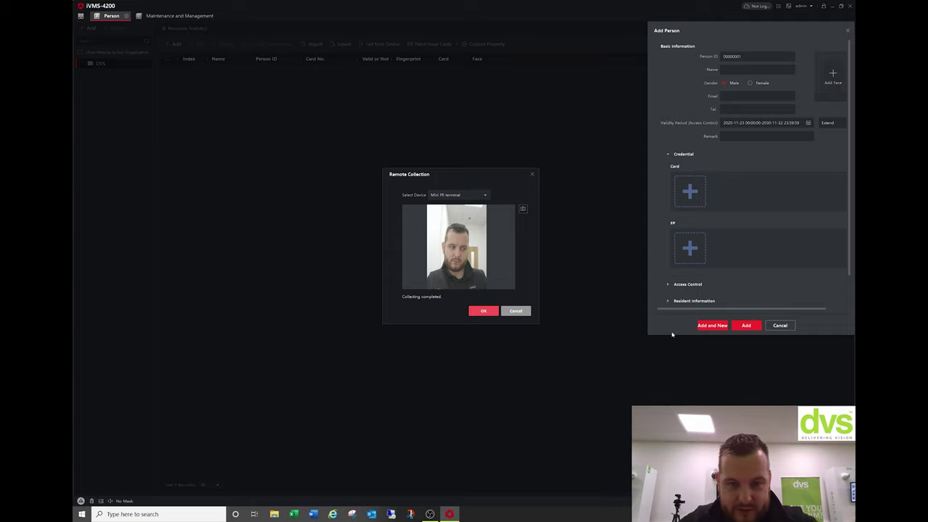
click(482, 311)
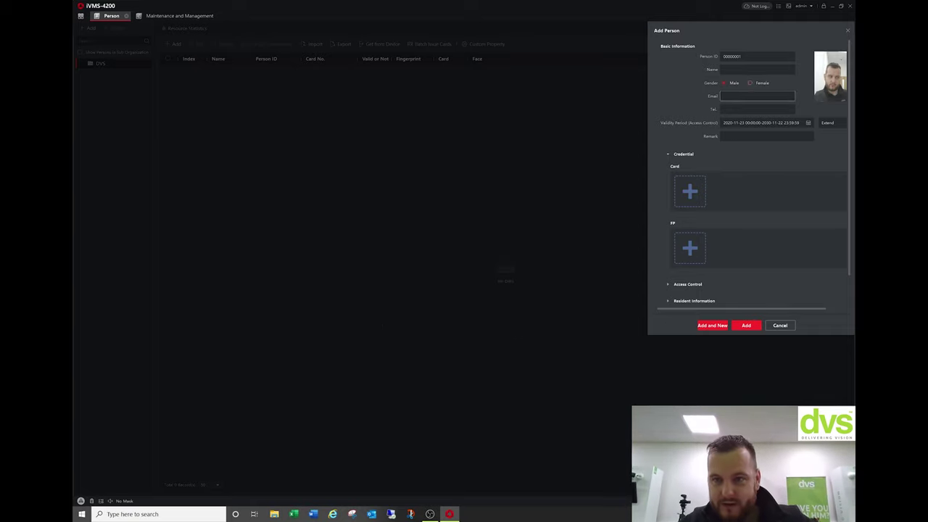
click(725, 70)
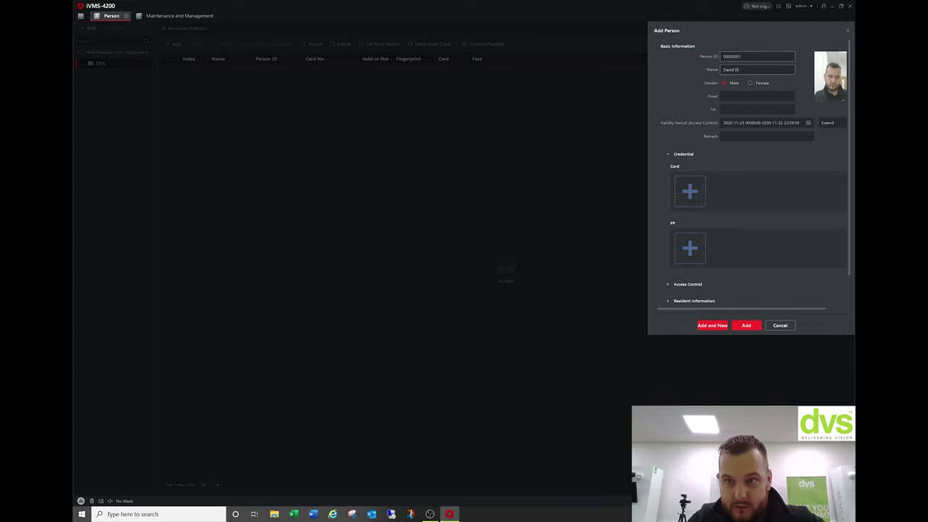
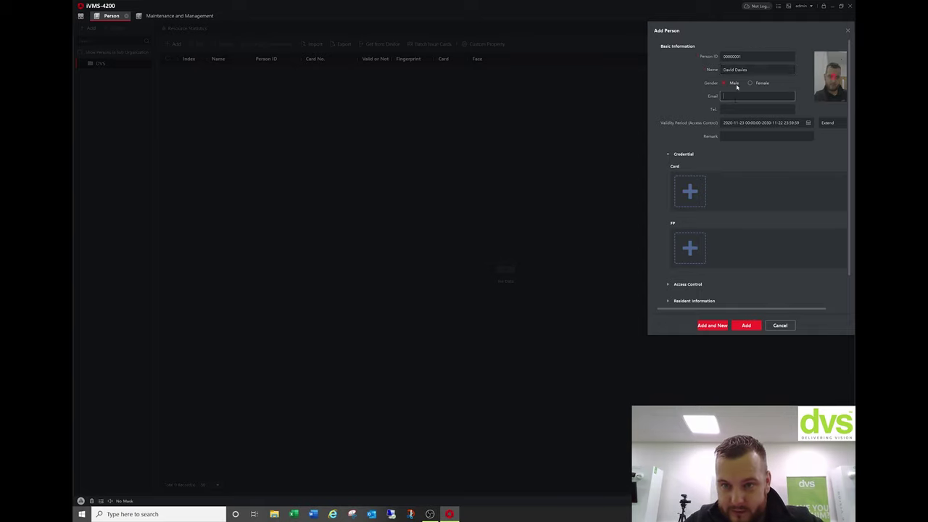
scroll(688, 204, down, 1)
Record a fingerprint via the Mini FR terminal and save the person with one face and one fingerprint.
click(689, 210)
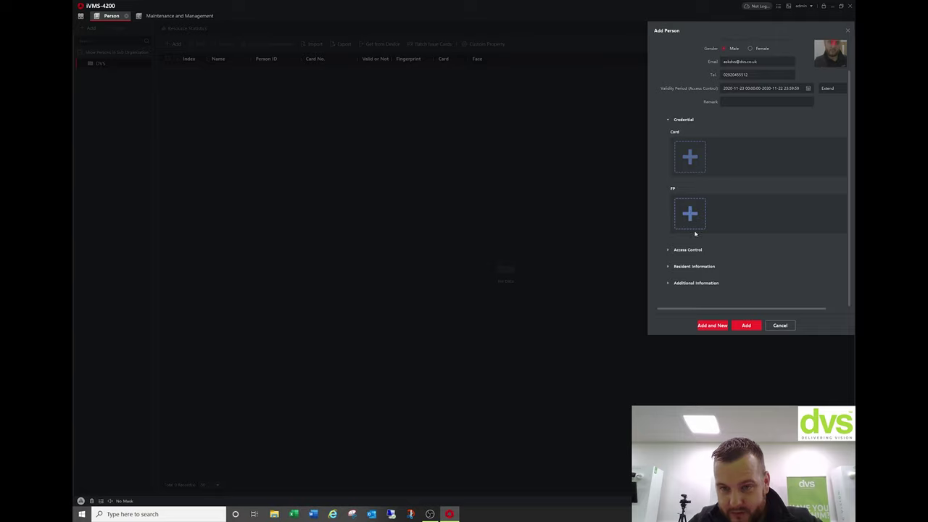
click(696, 218)
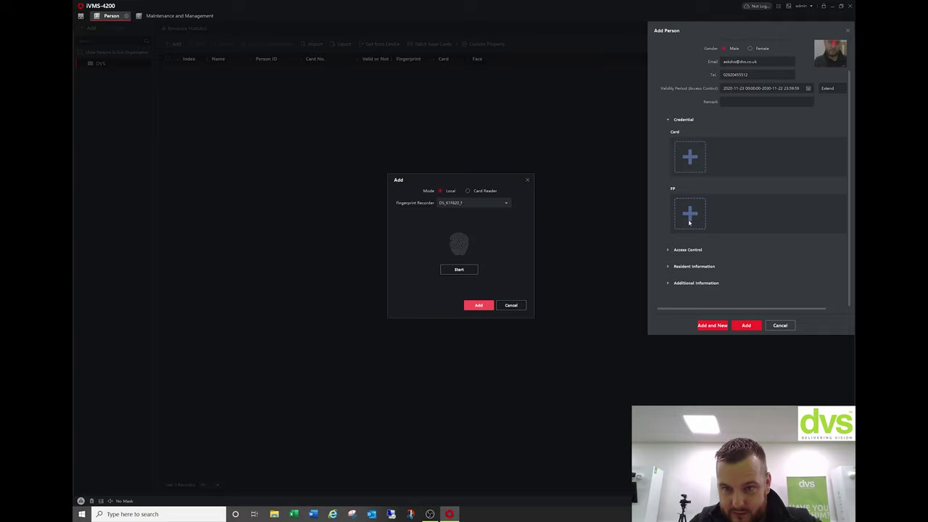
click(469, 191)
click(471, 203)
click(464, 222)
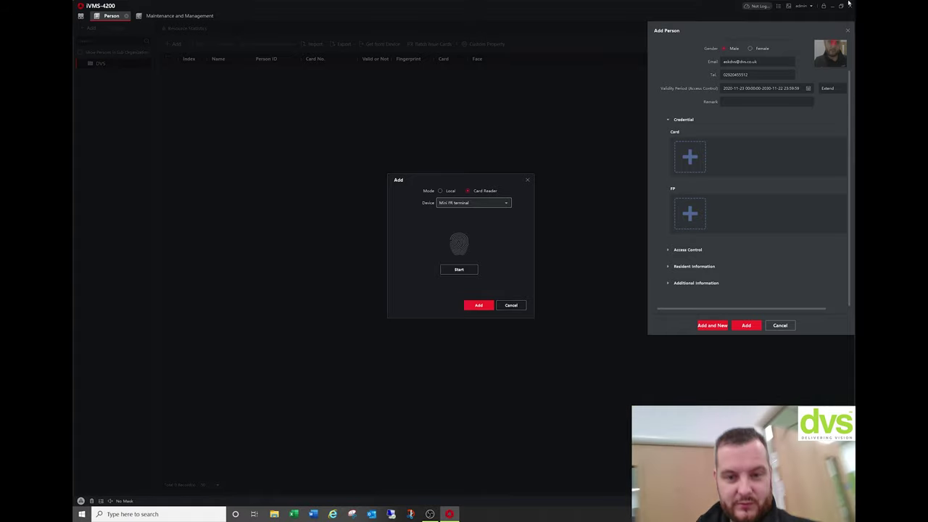
click(458, 269)
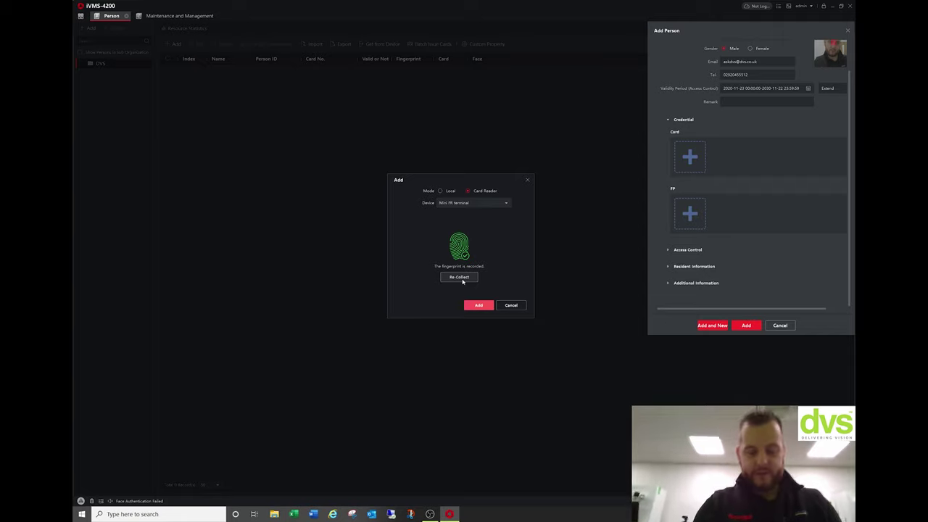
click(478, 305)
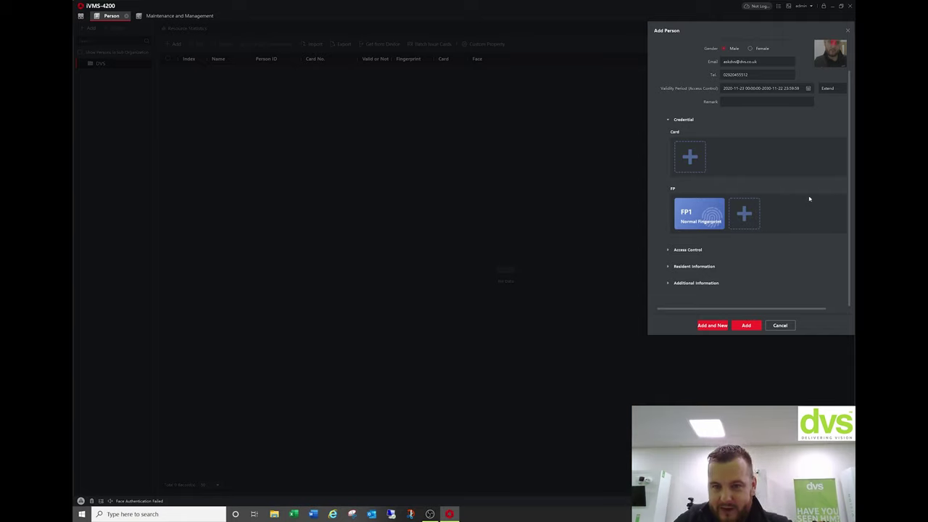
click(746, 325)
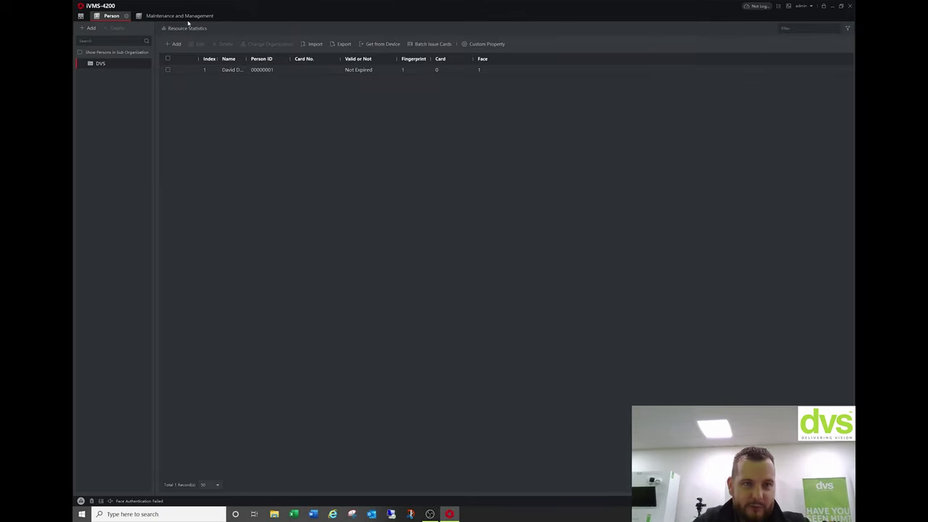
Create access group DVS containing the person and the Mini FR terminal's Door1.
click(80, 15)
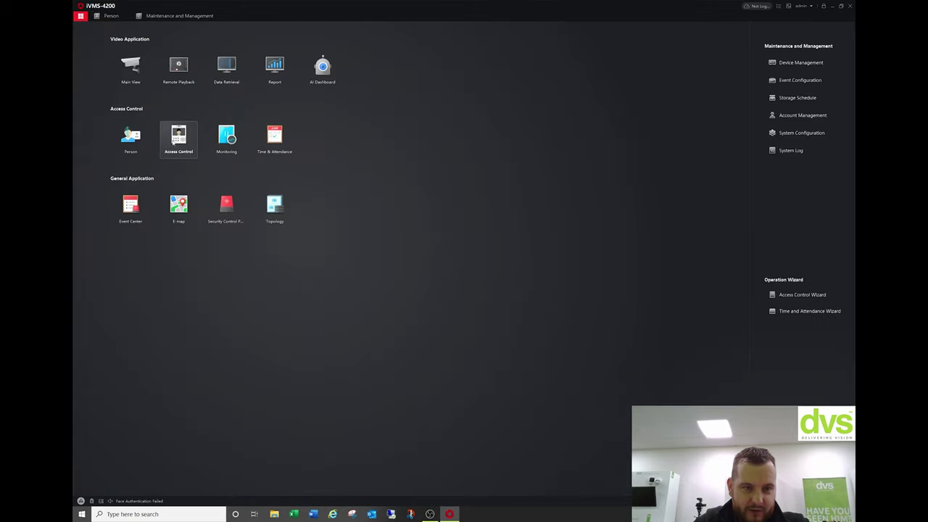
click(178, 139)
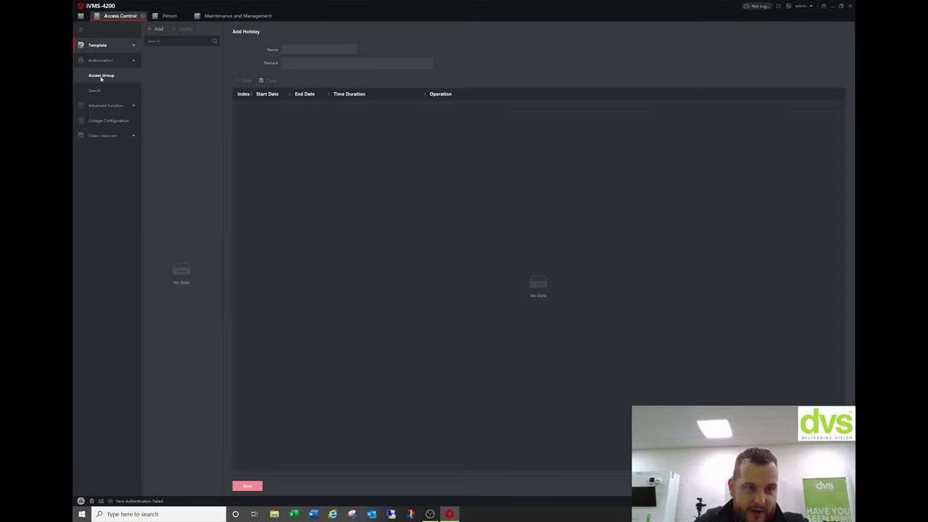
click(156, 29)
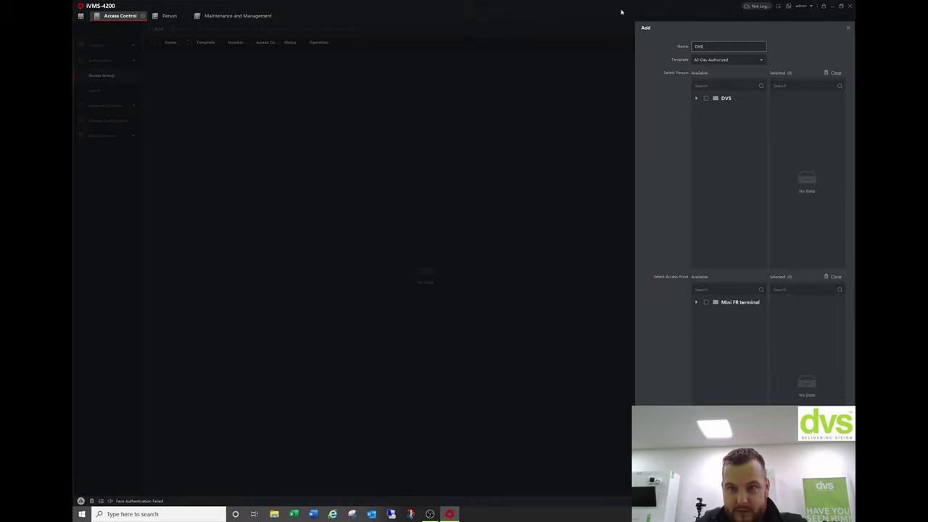
click(695, 98)
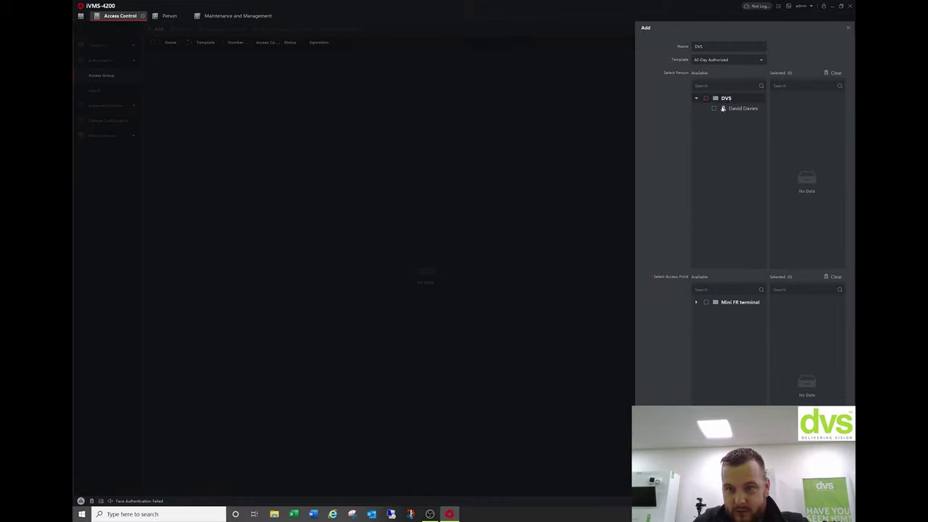
click(714, 108)
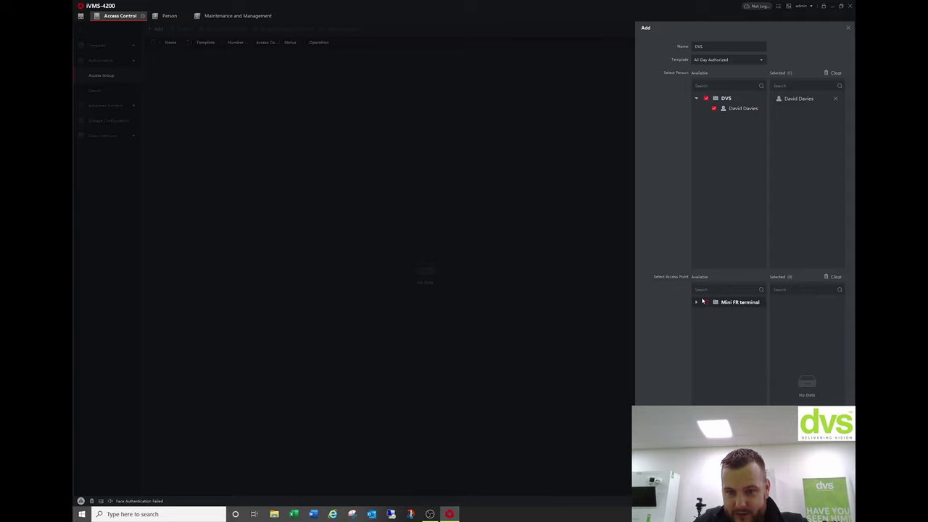
click(696, 302)
click(706, 302)
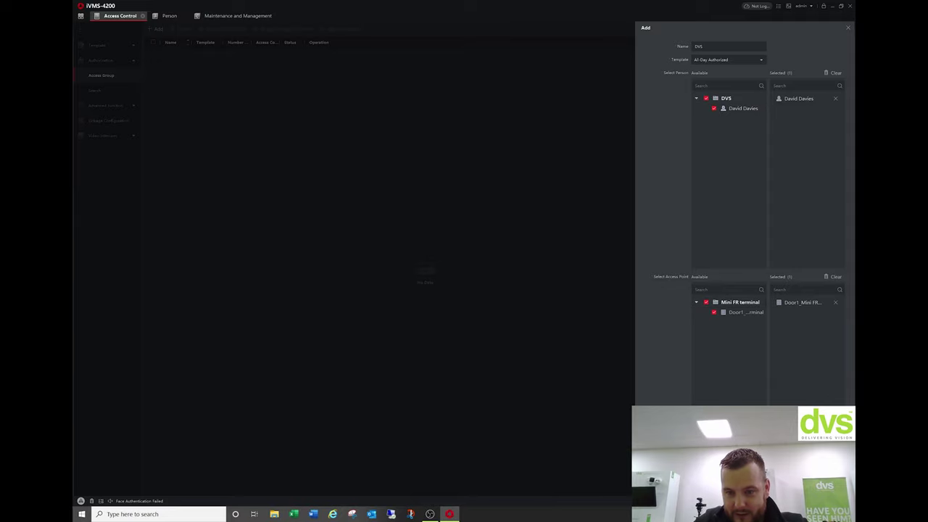
click(786, 486)
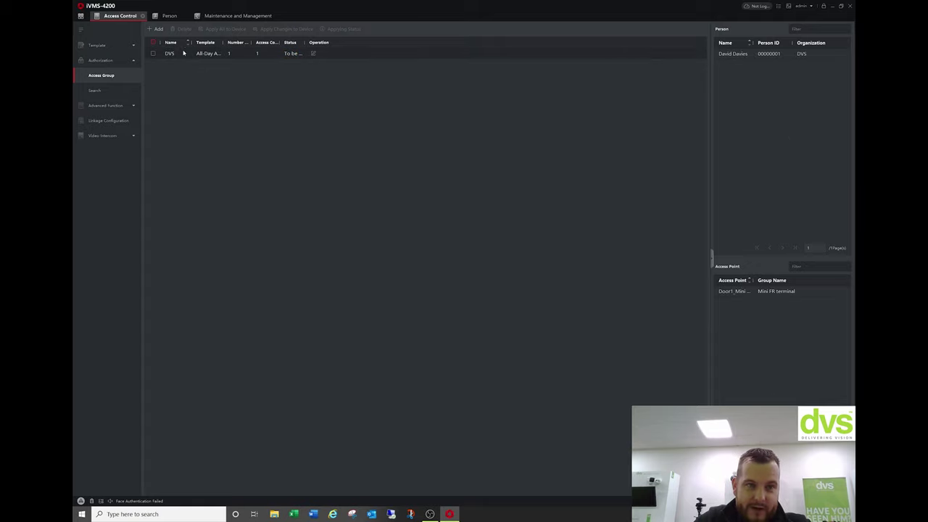
Apply the DVS access group to the terminal and close the status window.
click(153, 53)
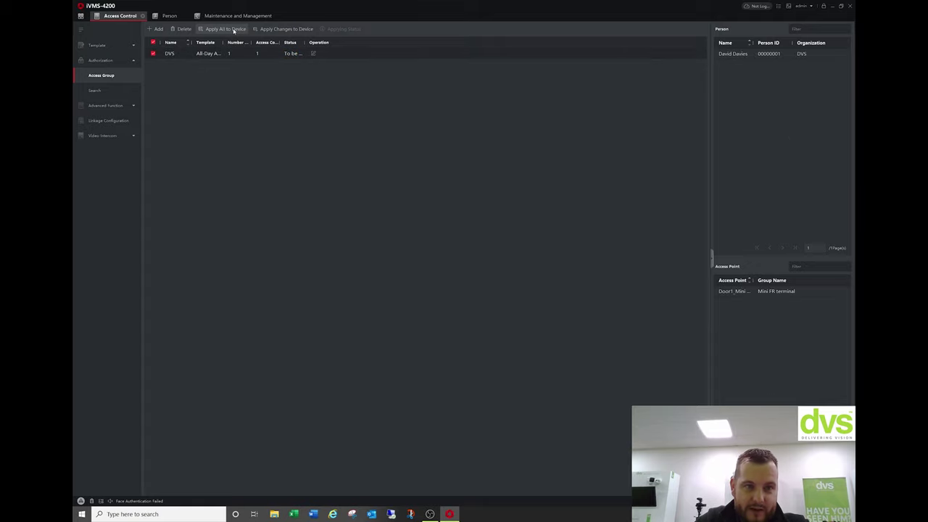
click(233, 31)
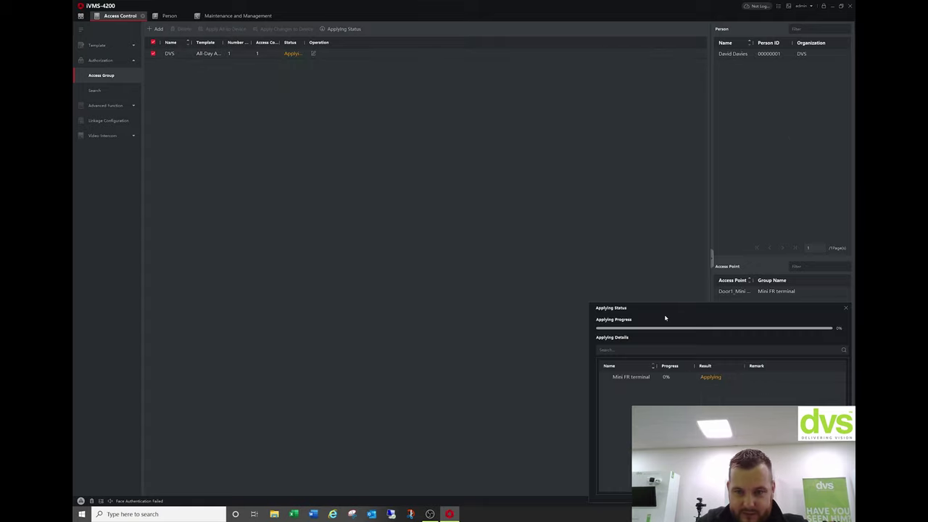
drag(676, 316, 572, 255)
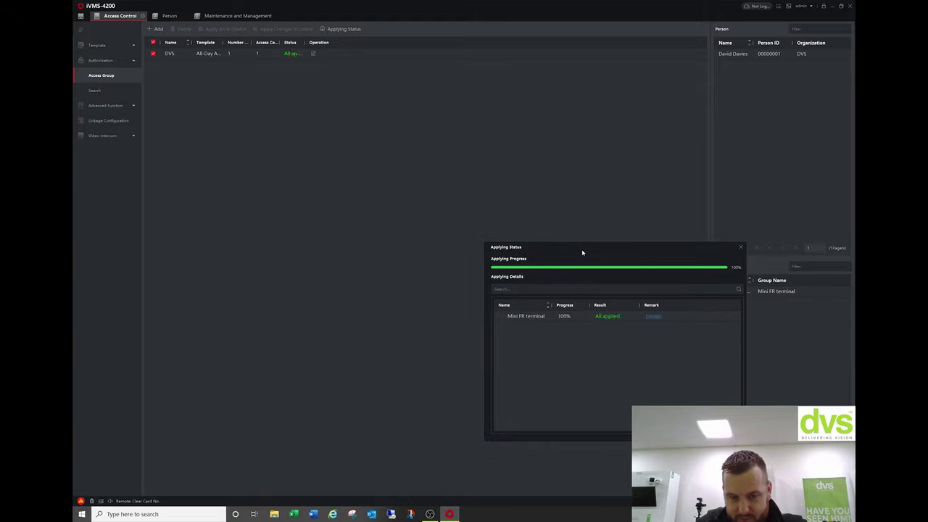
click(740, 248)
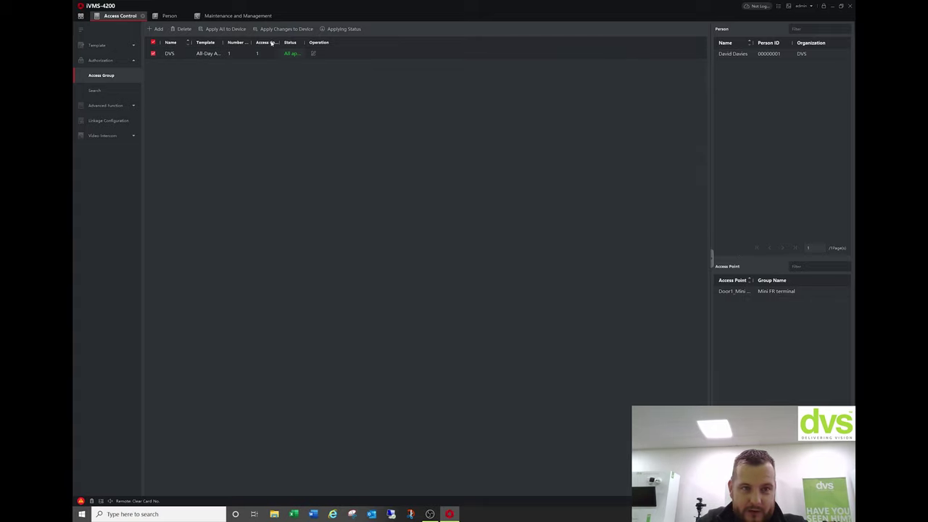
Remotely unlock Door1 in Monitoring and view the face-authentication event's capture pictures.
click(81, 15)
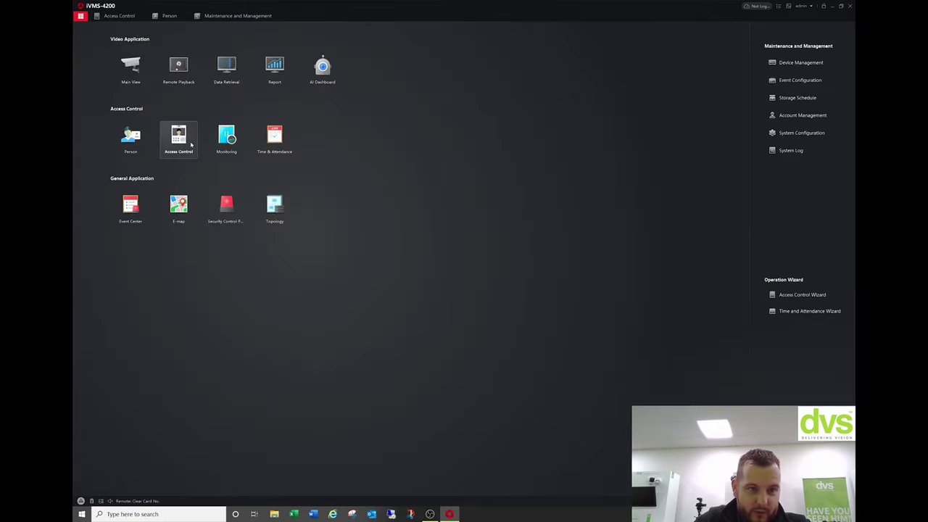
click(227, 137)
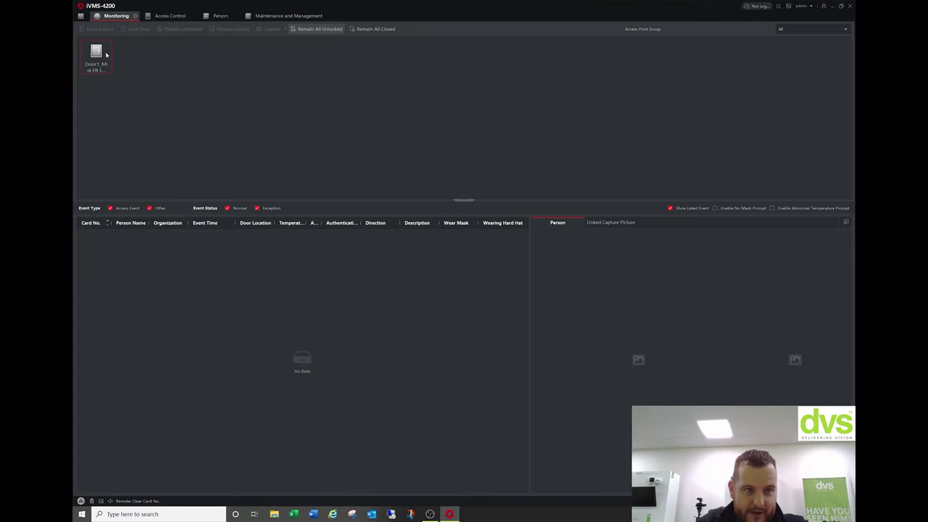
click(106, 52)
click(106, 29)
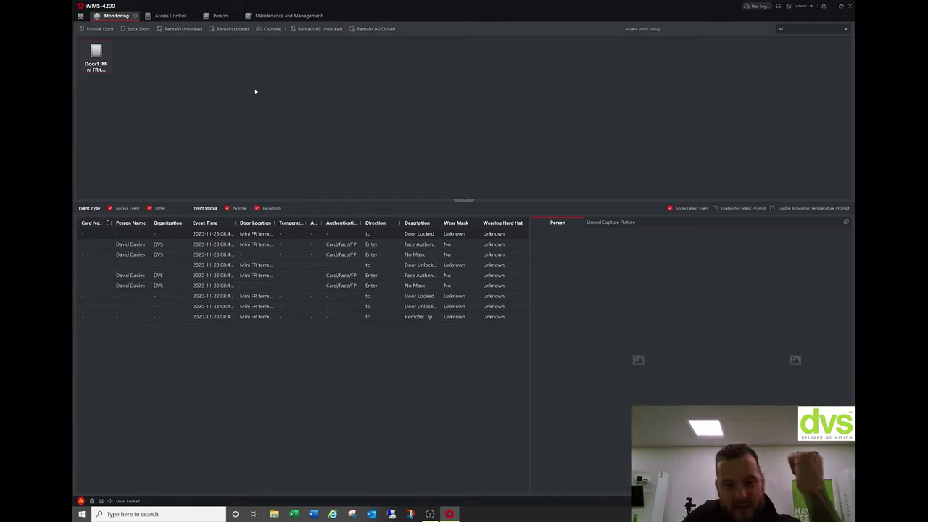
click(193, 247)
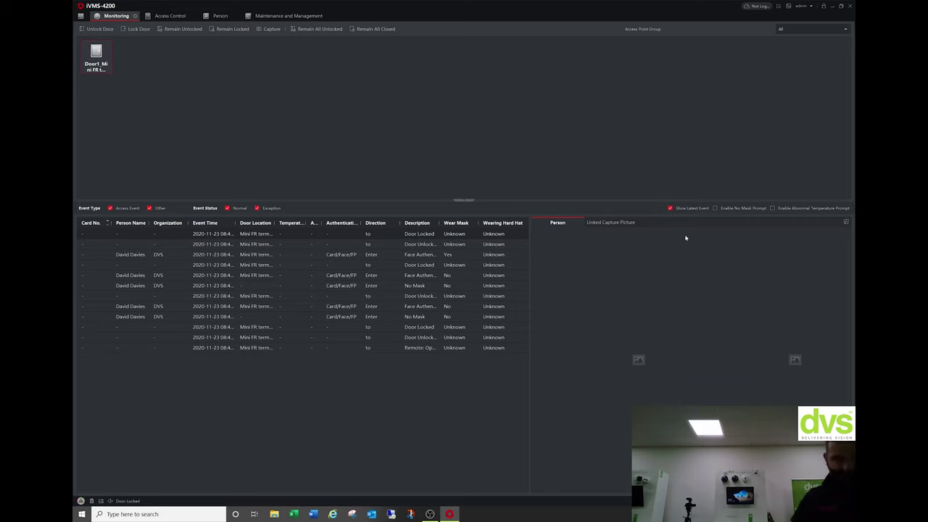
Show the capture pictures for the Face Authenticated event with Wear Mask Yes.
click(230, 255)
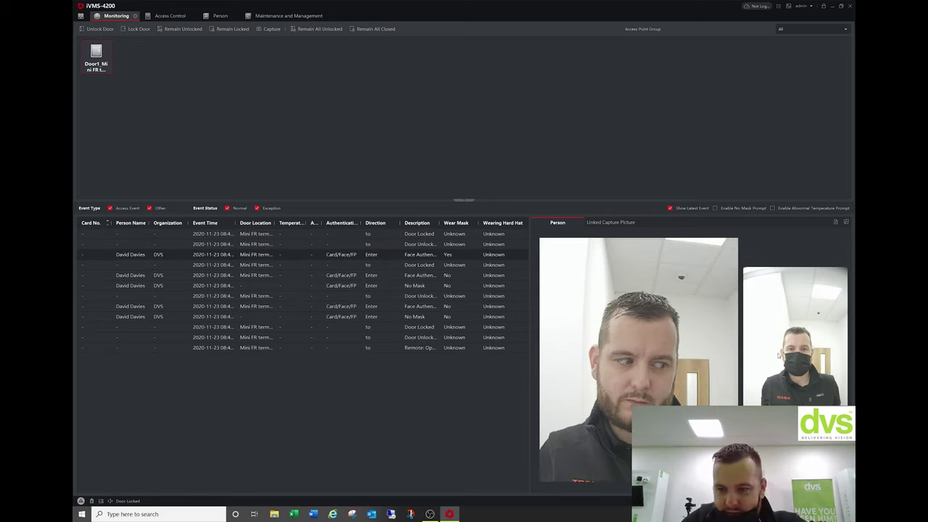